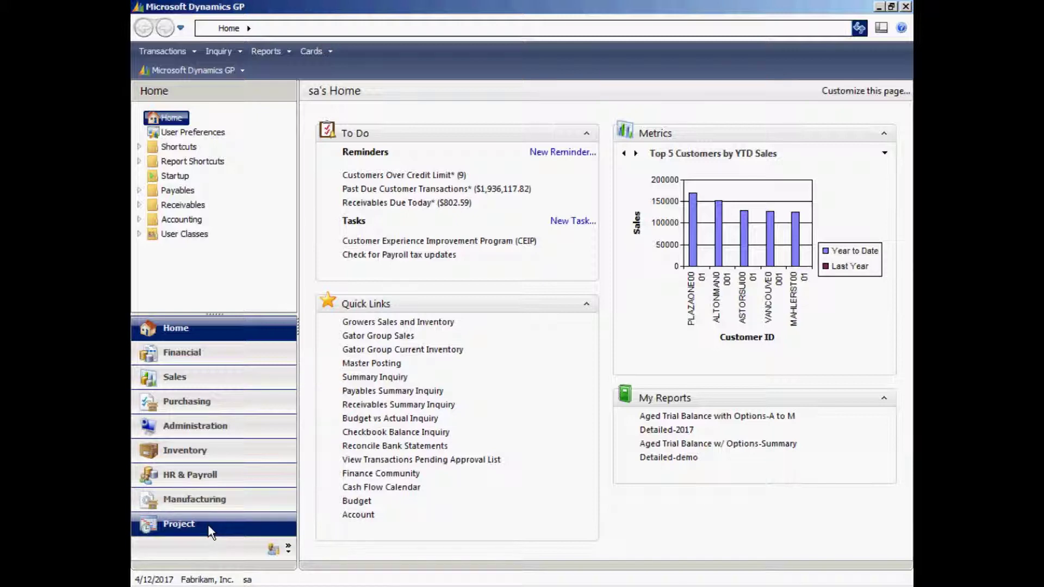
Switch to the Purchasing area page and bring up the Microsoft Dynamics GP menu.
left_click(214, 400)
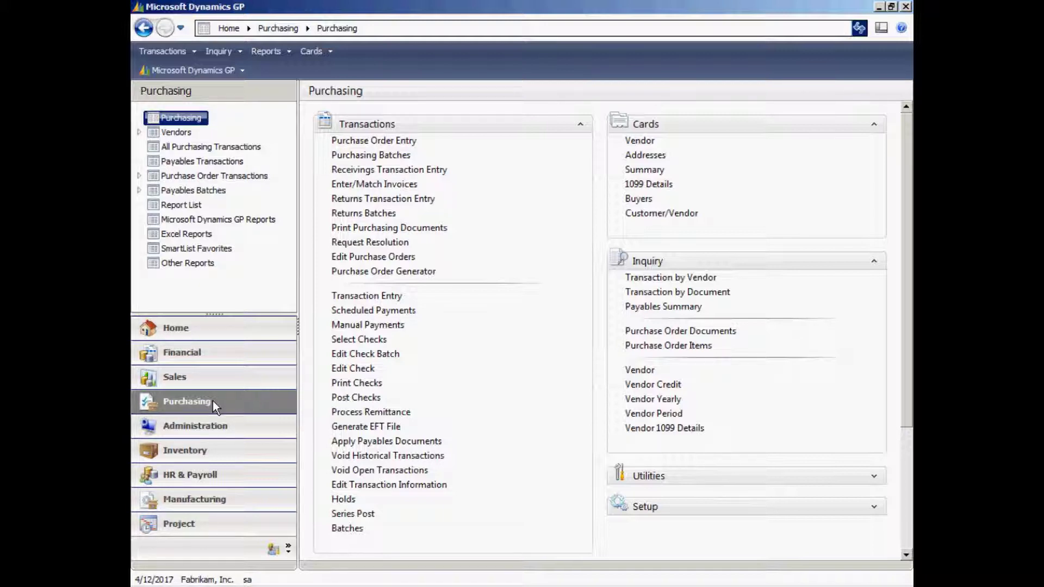
mouse_move(781, 584)
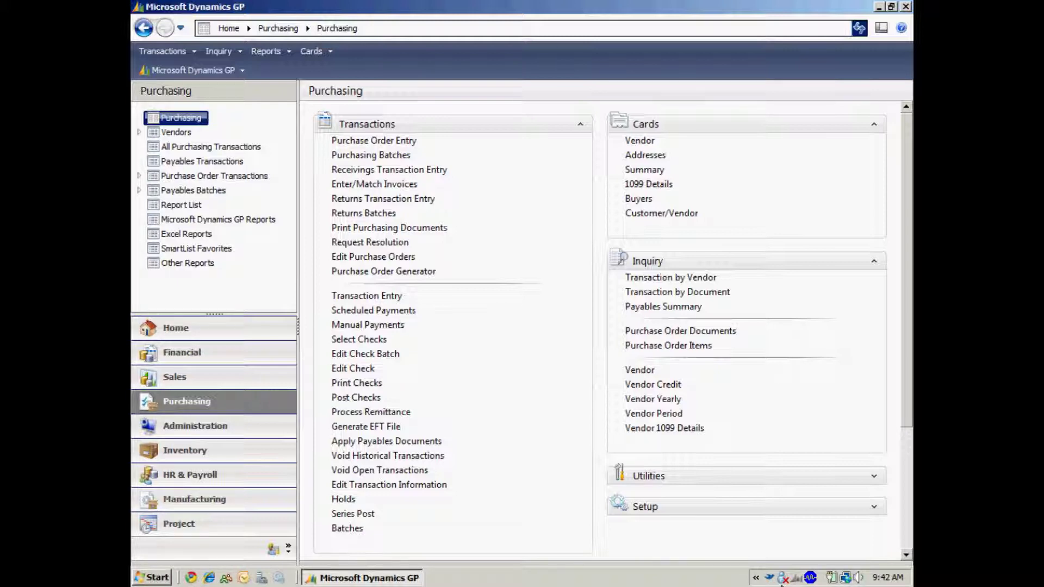
left_click(186, 70)
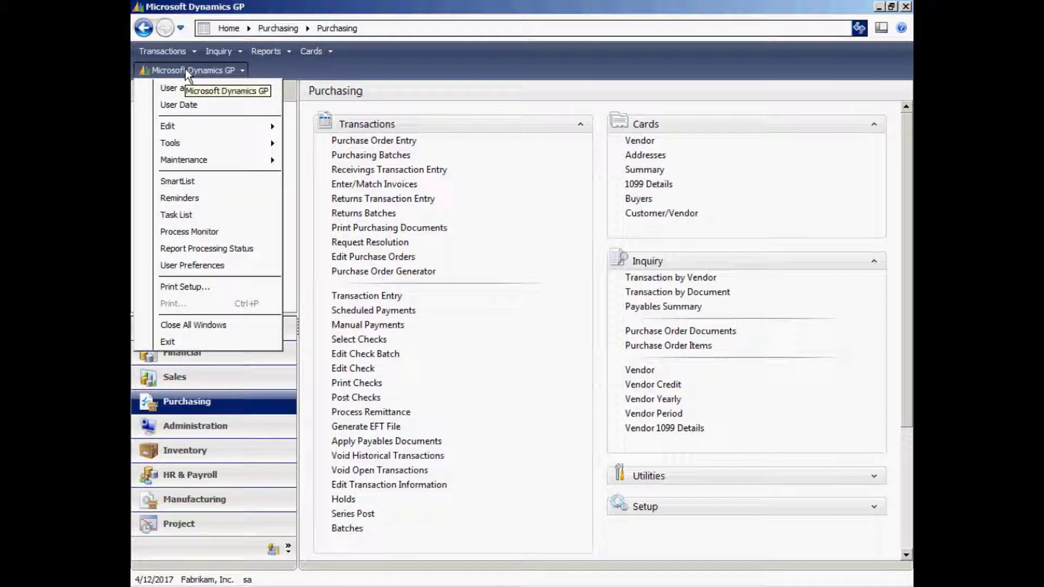
Open SmartList maximized and load all 1000 records of Sales > Sales Line Items.
left_click(177, 181)
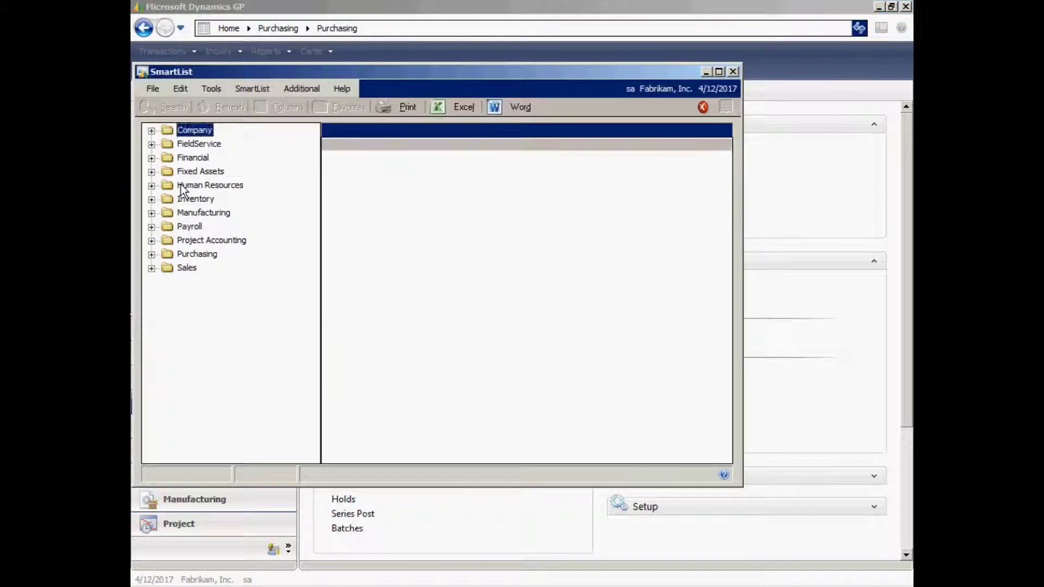
left_click(719, 71)
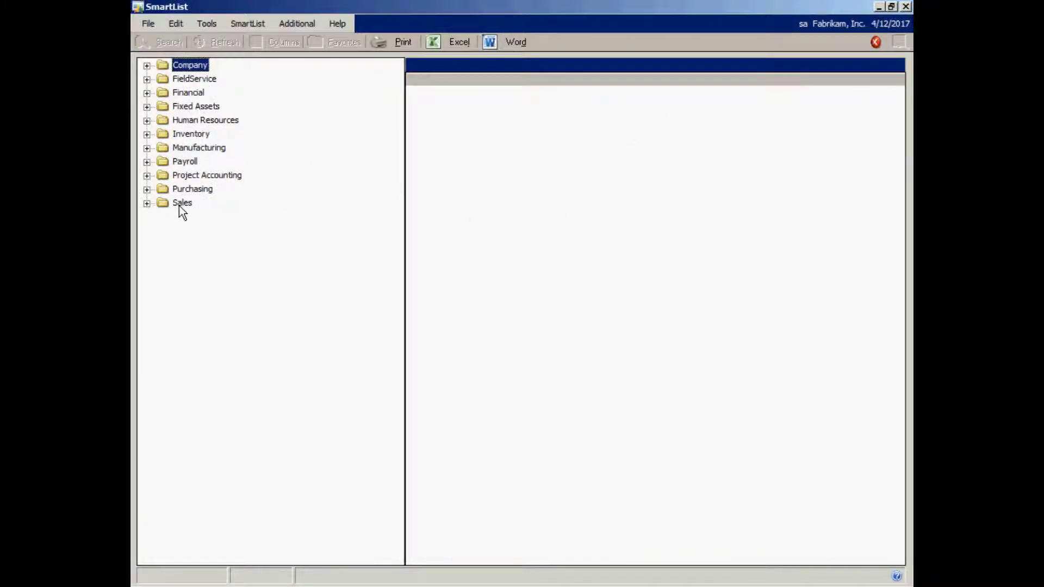
left_click(147, 203)
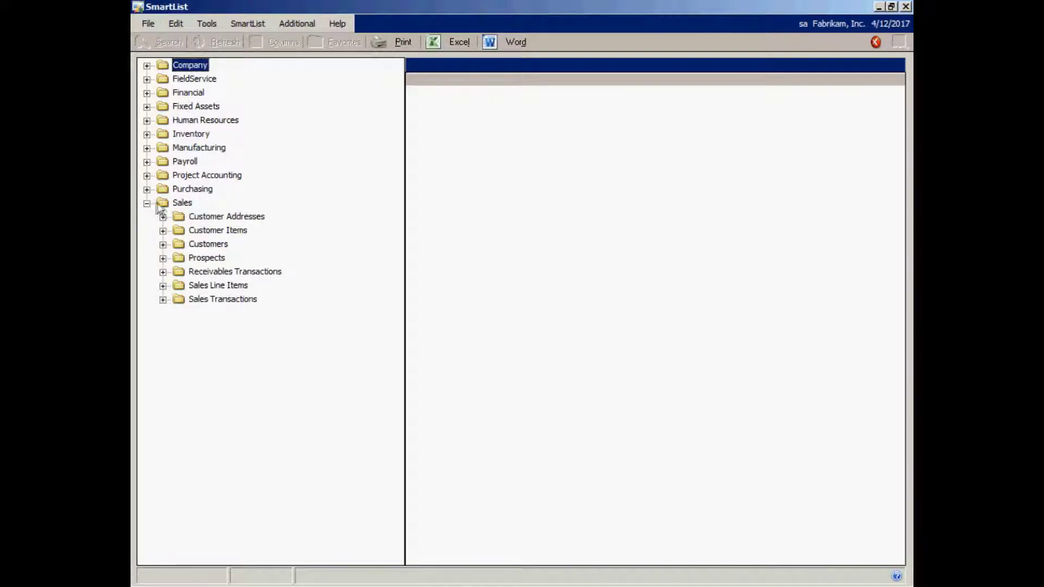
left_click(163, 286)
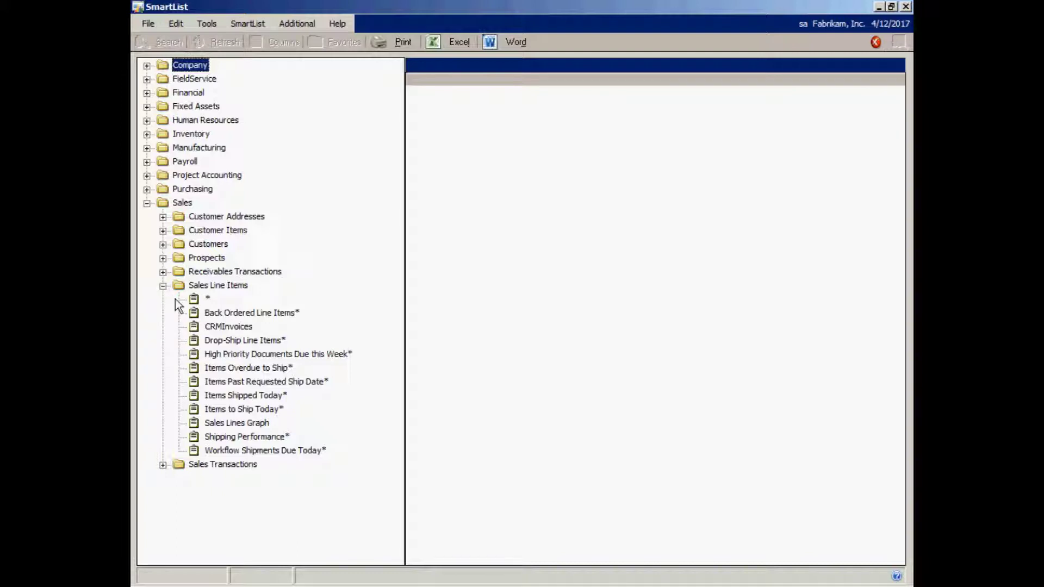
left_click(197, 302)
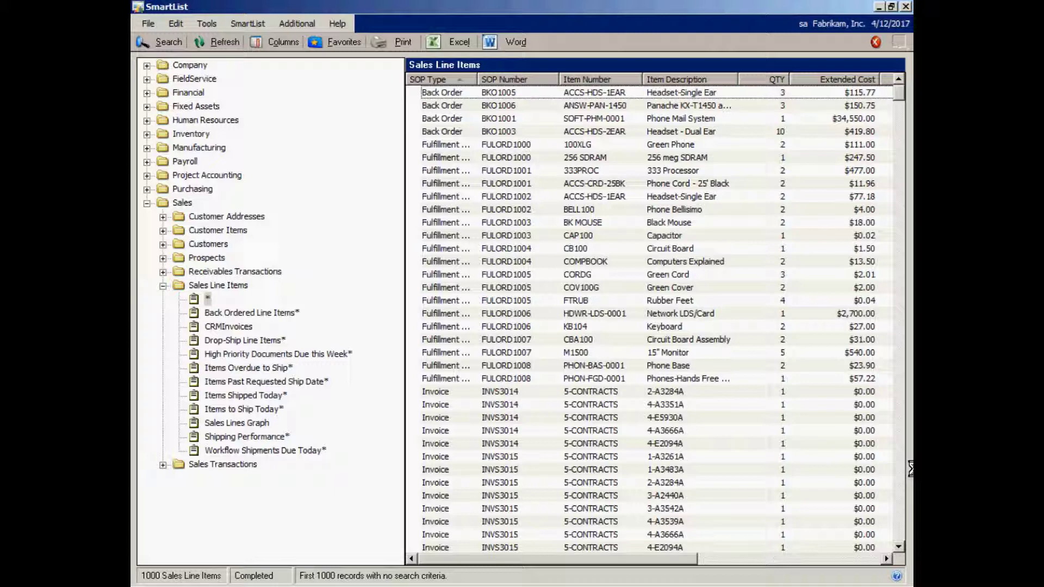
left_click(270, 44)
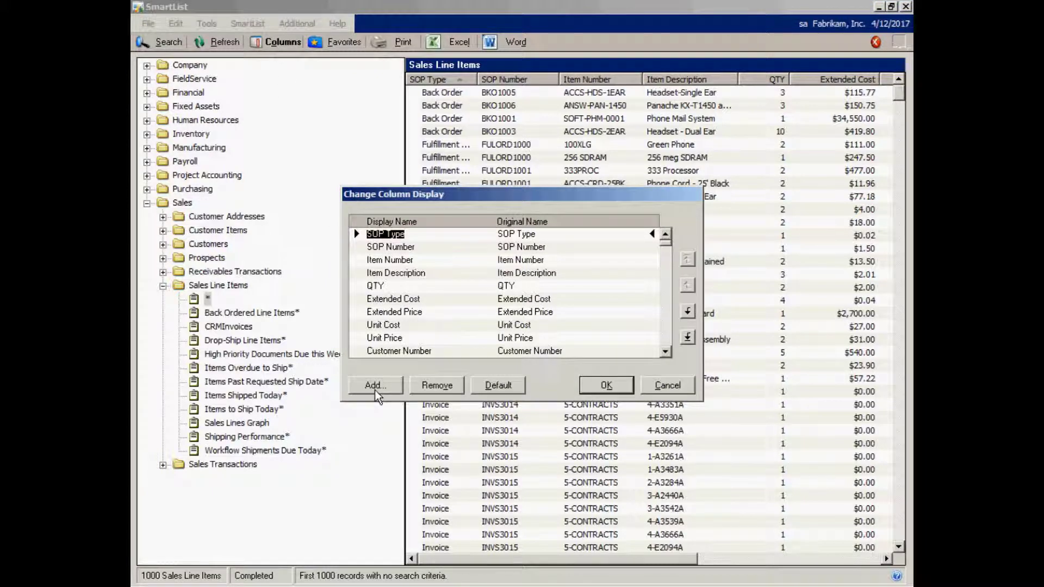
Add a Customer Name column to the Sales Line Items list.
left_click(374, 390)
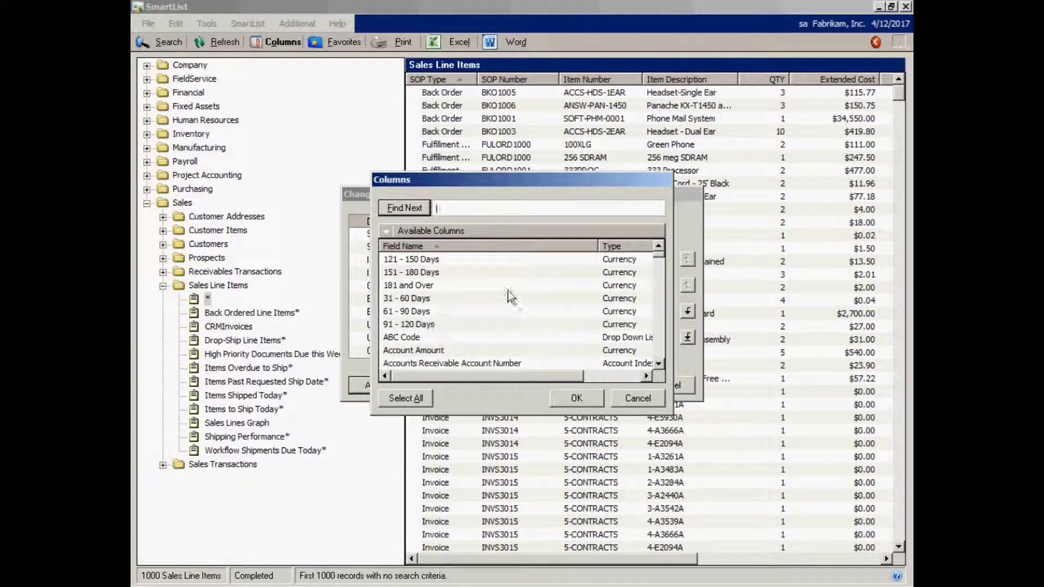
left_click(663, 353)
left_click(663, 354)
left_click(662, 353)
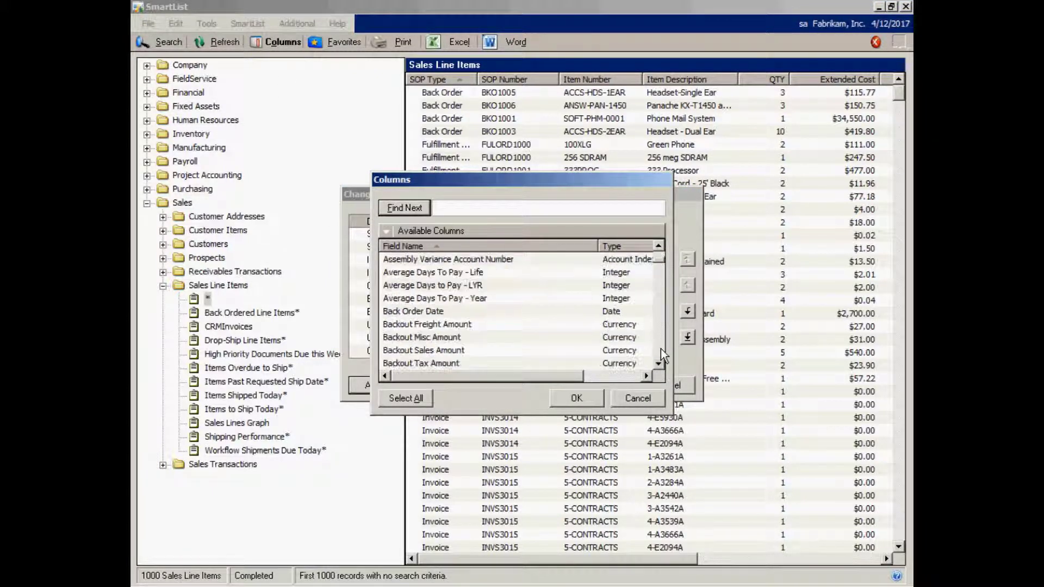
left_click(662, 354)
left_click(661, 348)
left_click(660, 348)
left_click(661, 348)
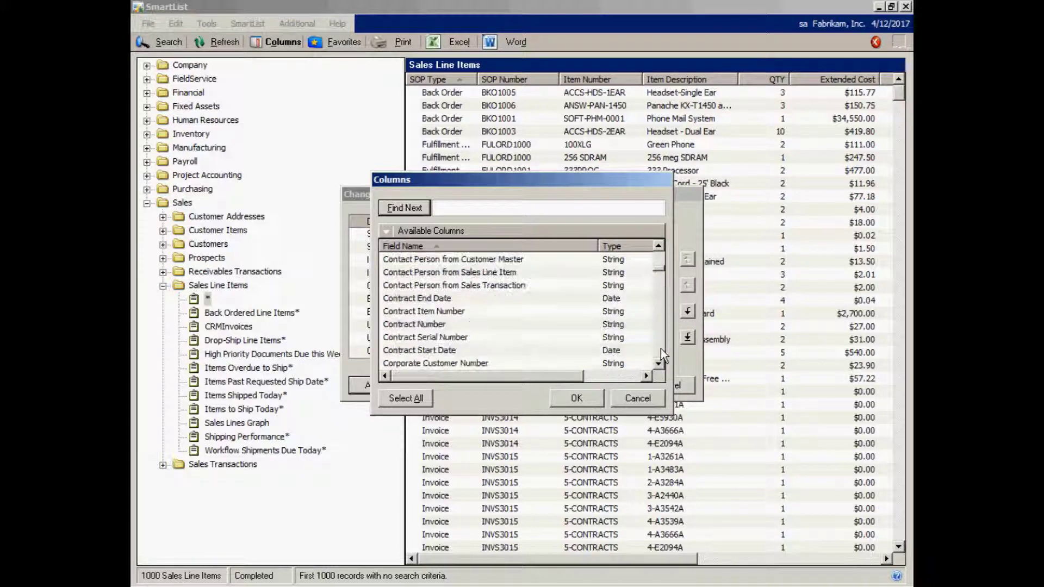
left_click(660, 348)
left_click(660, 348)
left_click(660, 348)
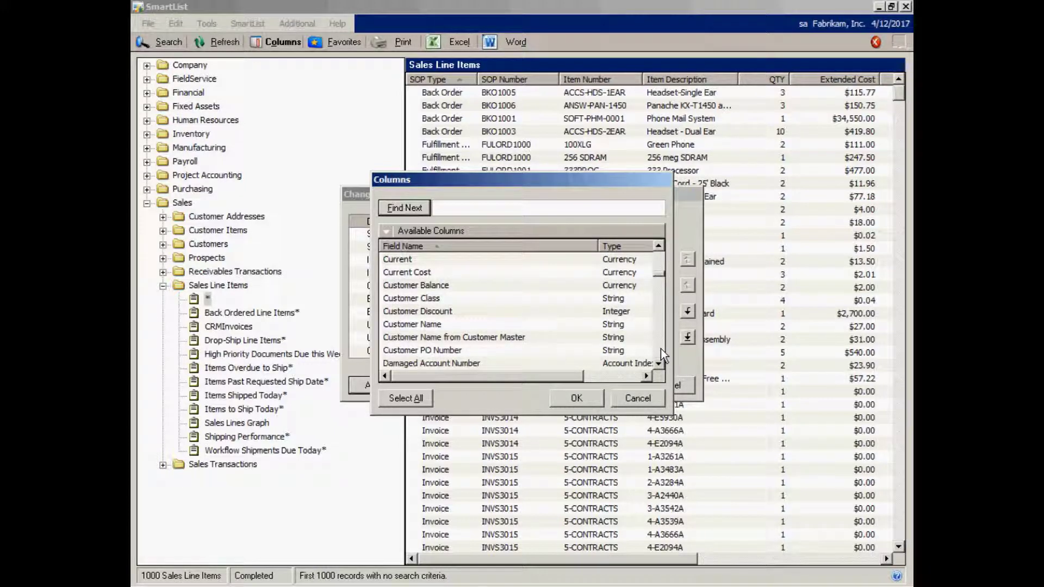
left_click(431, 325)
left_click(576, 398)
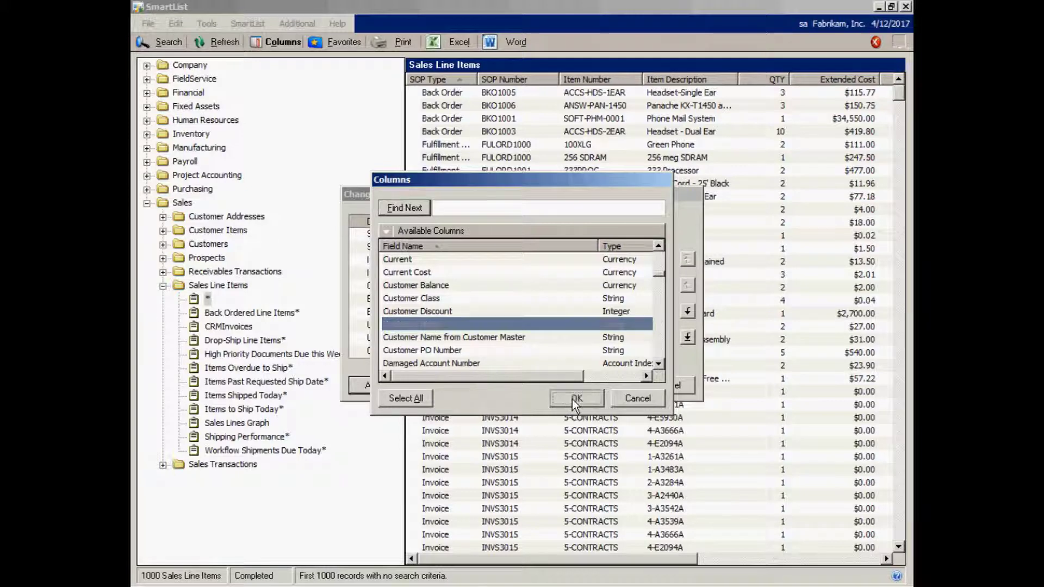
Move Customer Name to the first column position and apply the layout.
left_click(665, 315)
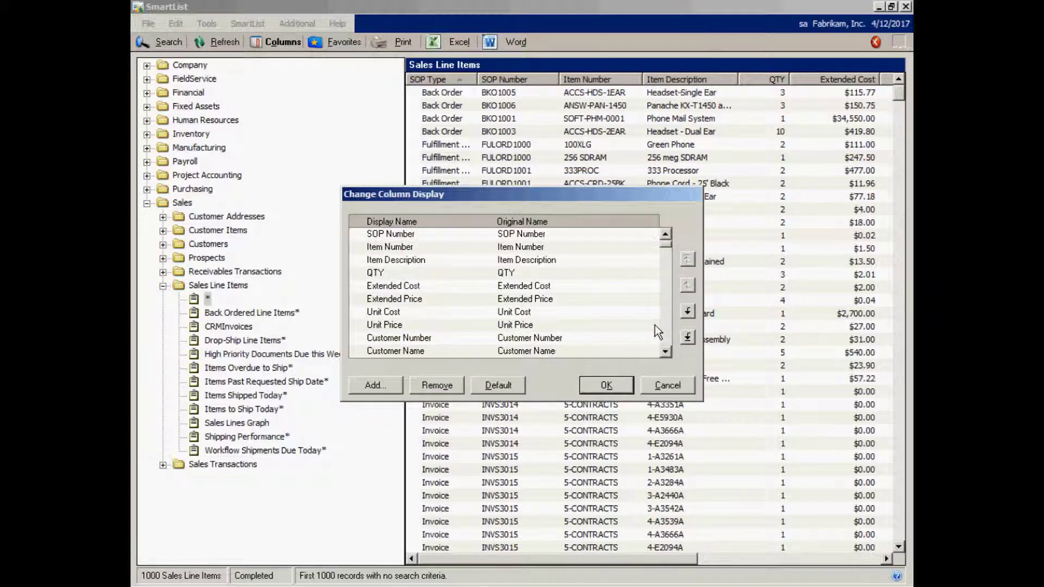
left_click(416, 351)
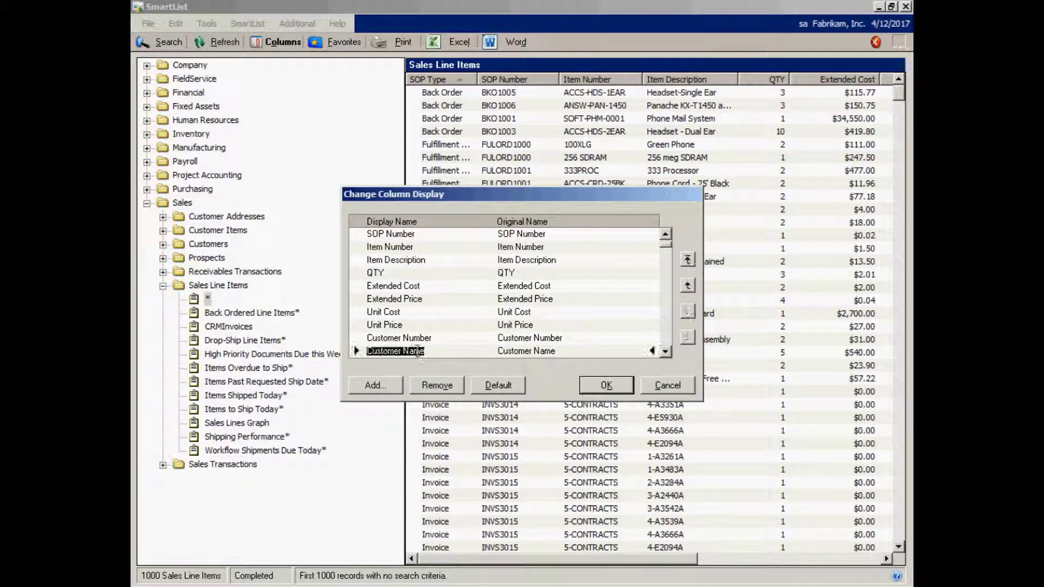
left_click(687, 260)
left_click(616, 384)
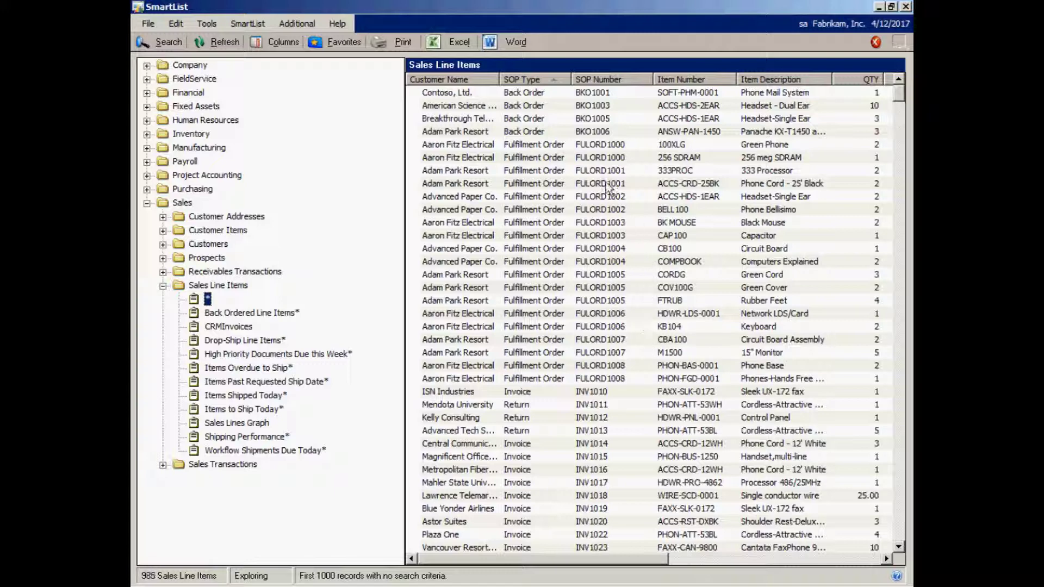
left_click(451, 45)
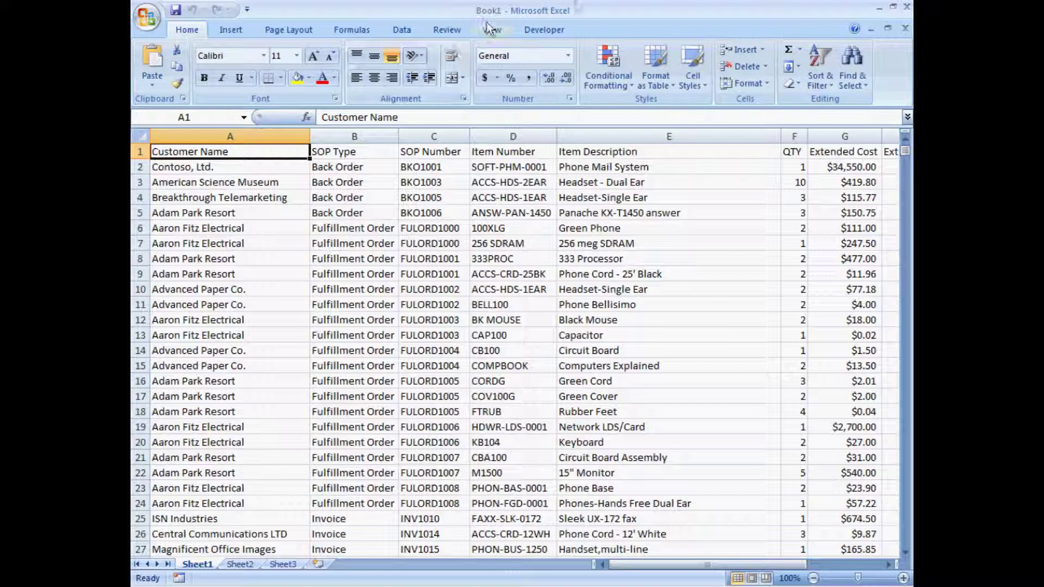
left_click(907, 7)
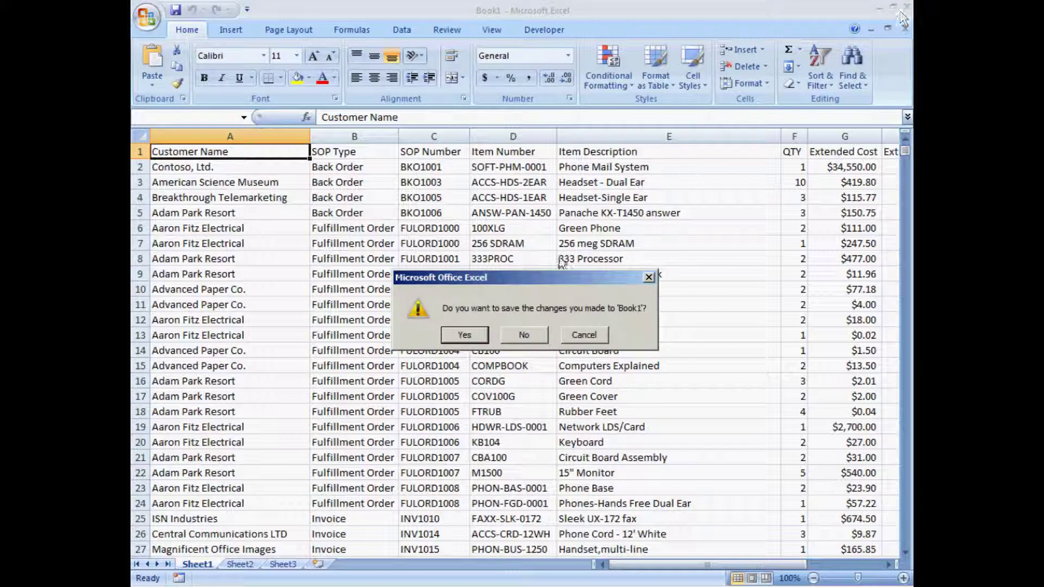
left_click(523, 335)
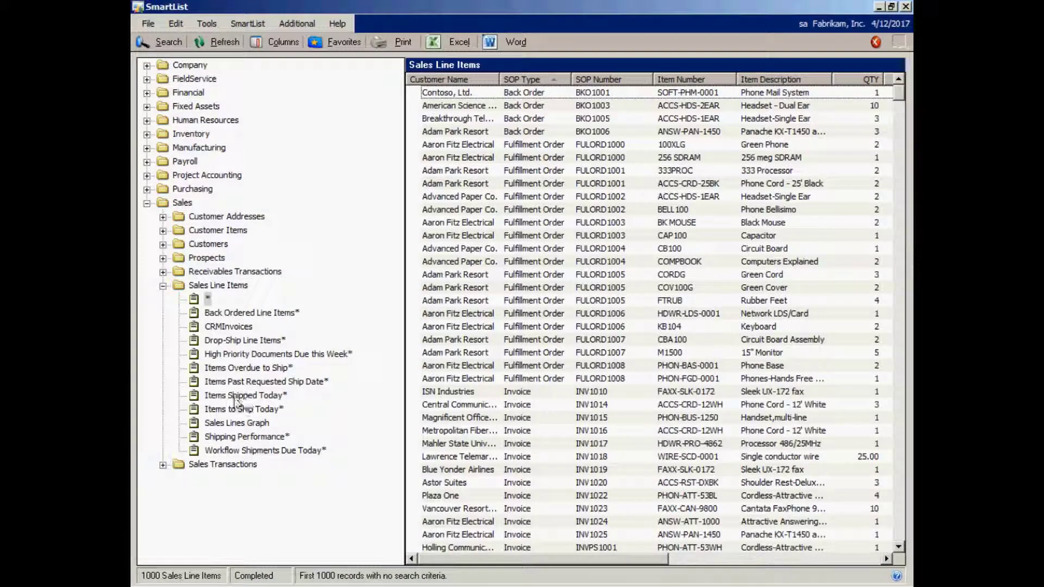
Run the Sales Lines Graph favorite and export it to Excel as the Gator Graph.
left_click(217, 424)
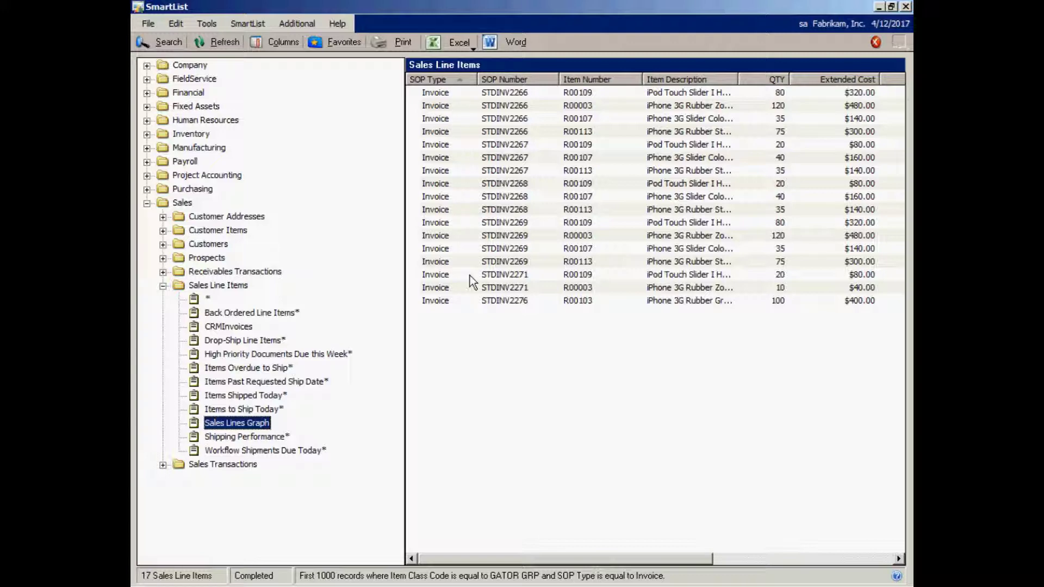
left_click(452, 42)
left_click(456, 58)
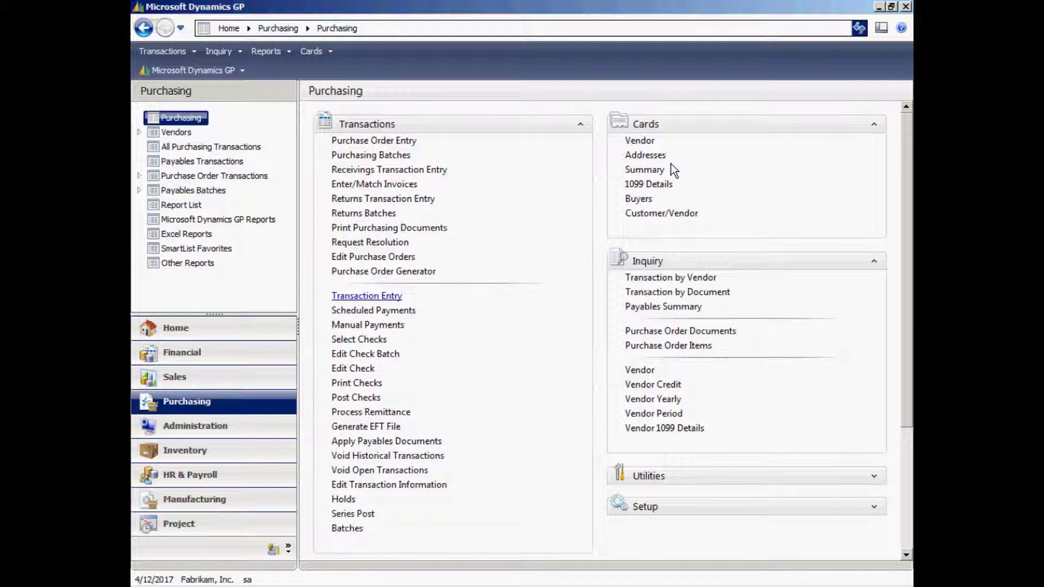
left_click(639, 142)
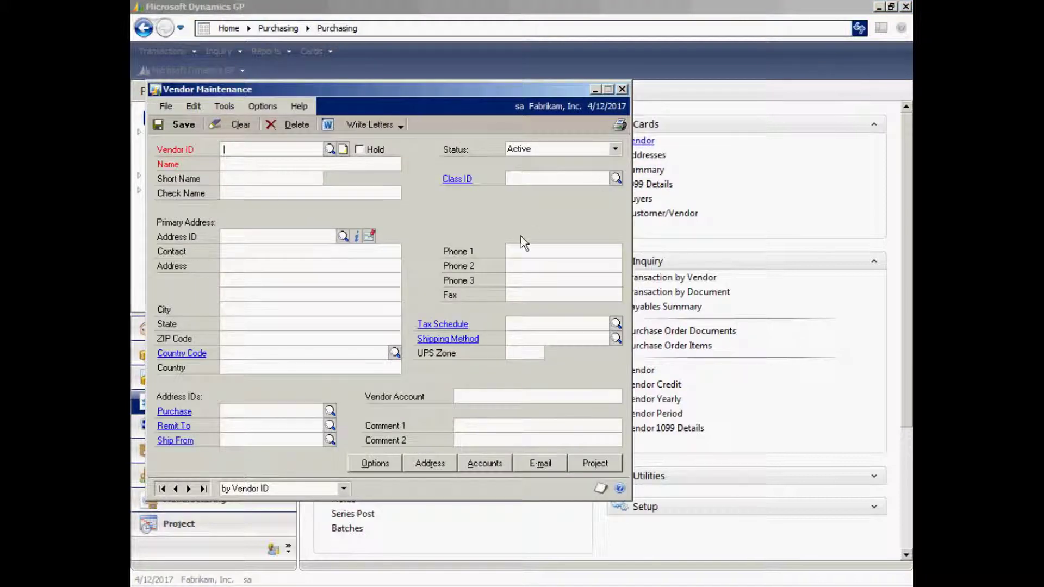
Load the Advanced Office Systems vendor record and look through its options.
left_click(330, 151)
left_click(354, 247)
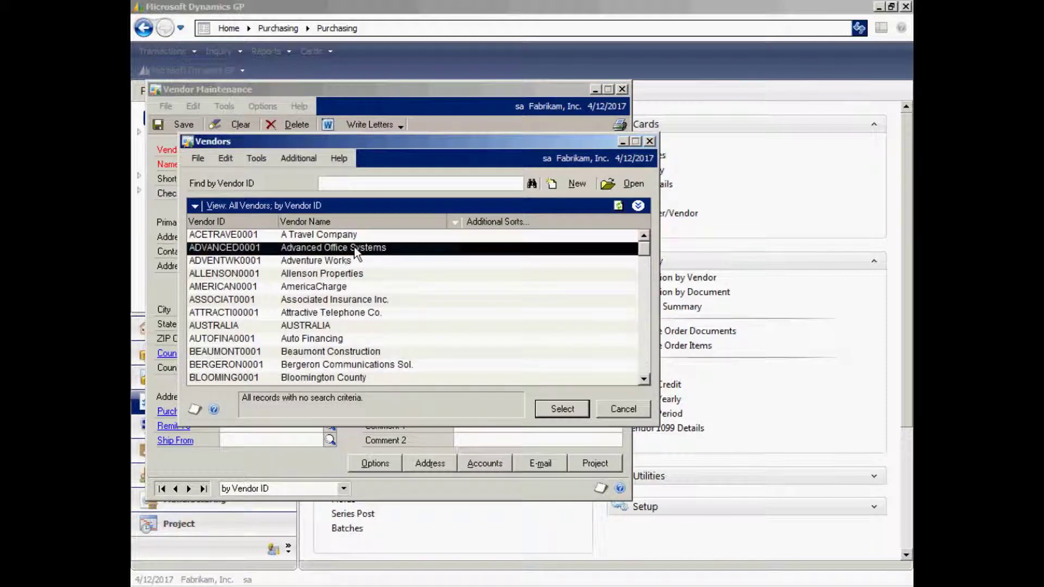
left_click(562, 409)
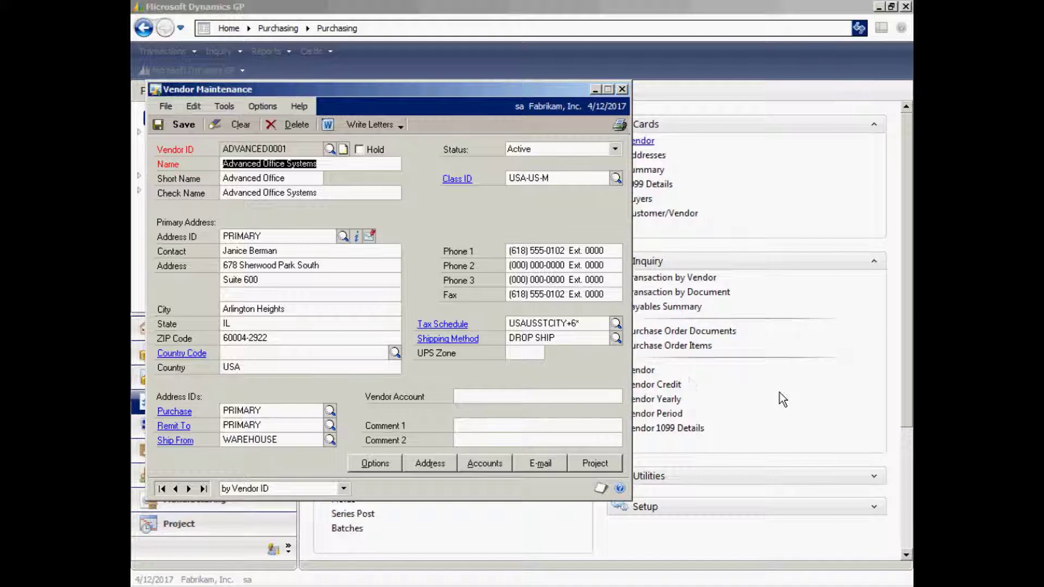
left_click(375, 463)
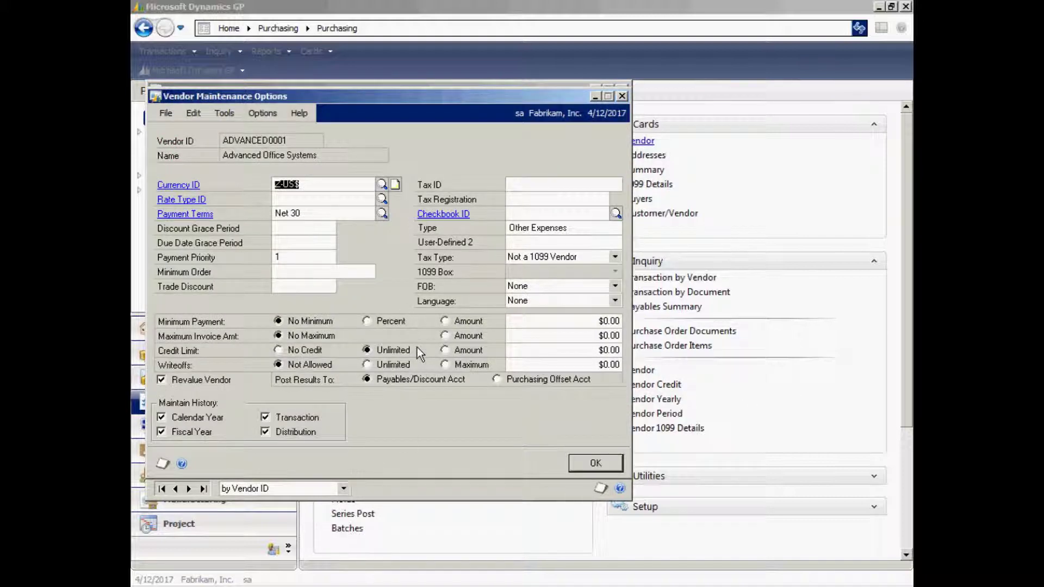
left_click(595, 463)
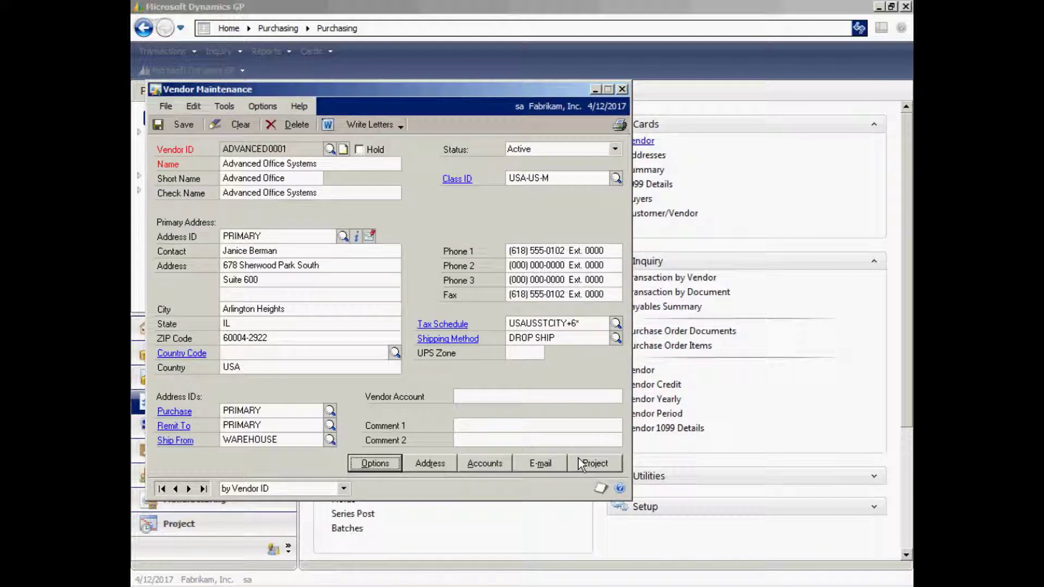
Review Advanced Office Systems' default posting accounts, including the additional Purchases accounts.
left_click(482, 464)
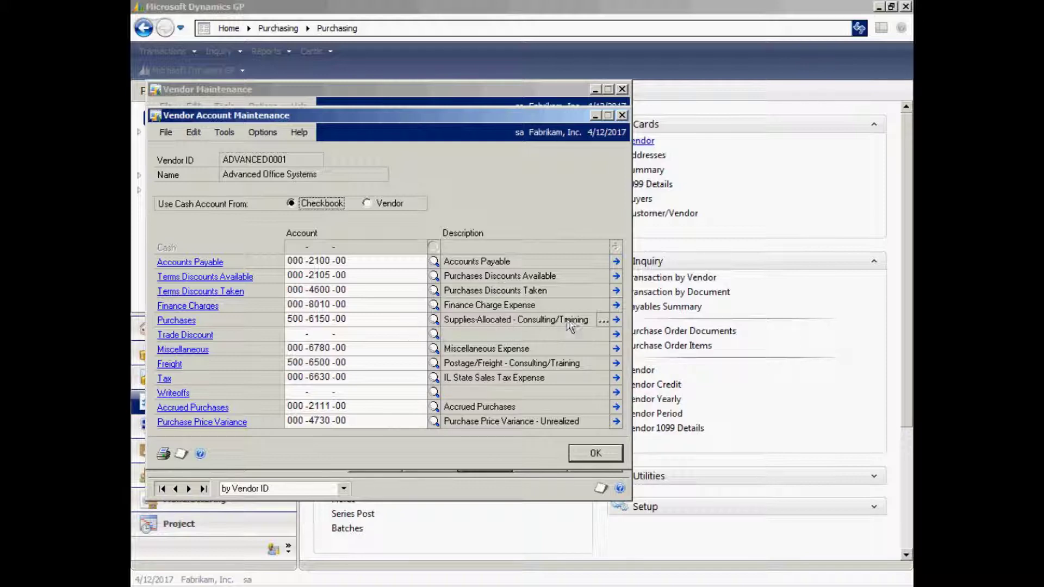
left_click(602, 321)
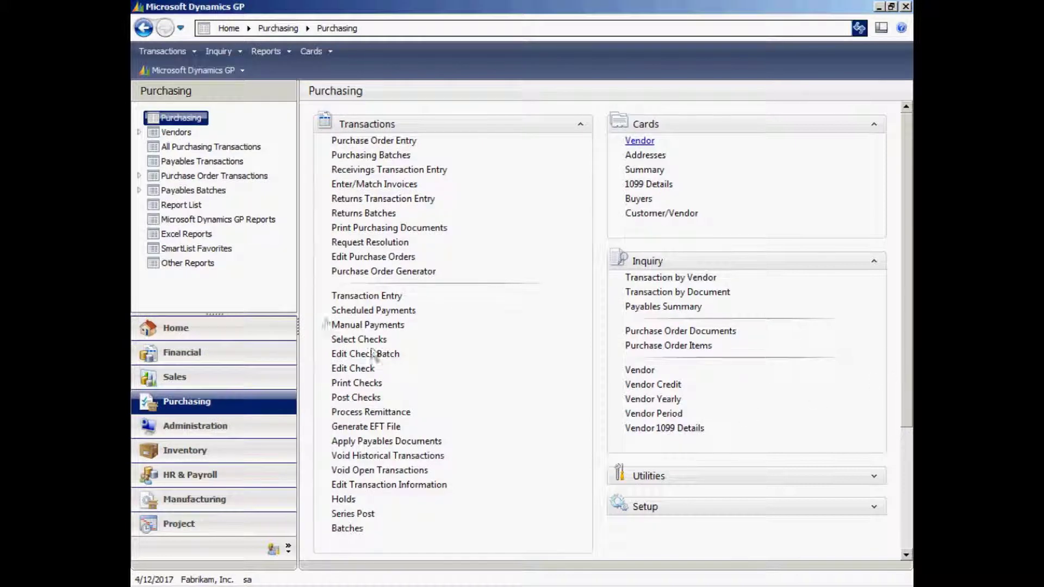
left_click(348, 298)
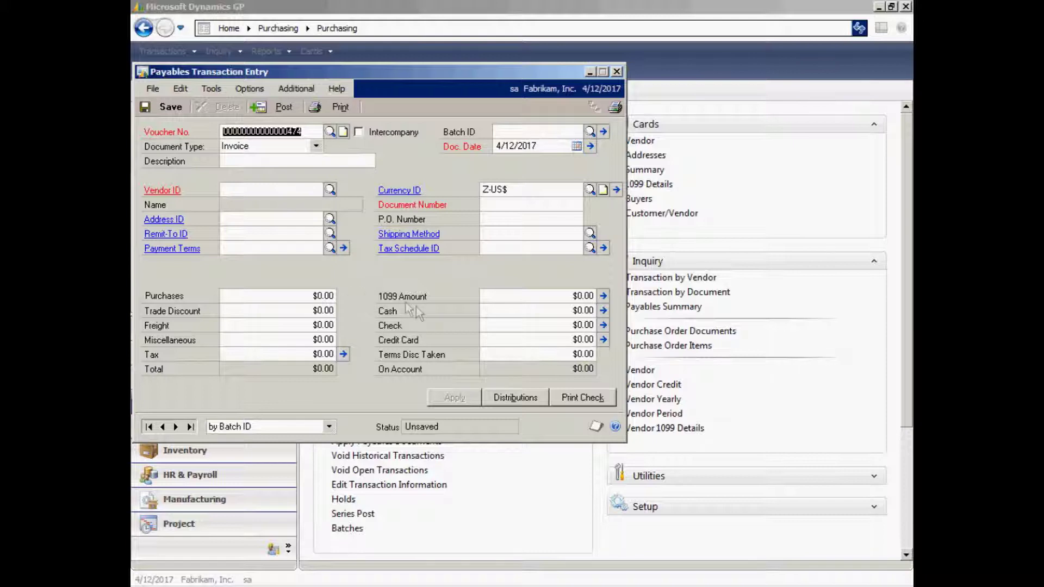
Enter a Supplies invoice from Advanced Office Systems, document 67899, with $2,000.00 purchases.
key("Tab")
key("Tab")
key("Tab")
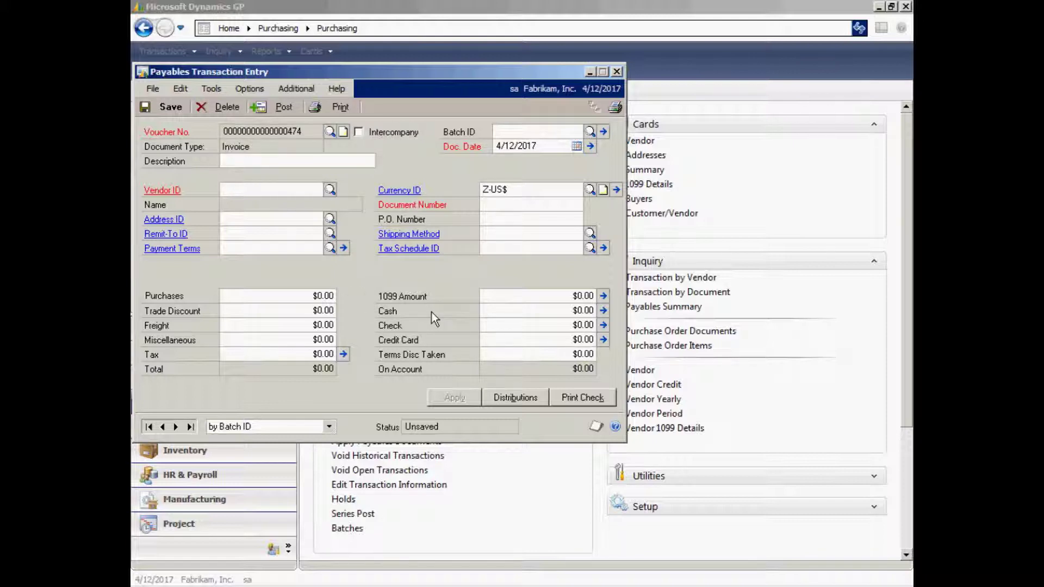
type("Supplies")
key("Tab")
key("Tab")
left_click(329, 190)
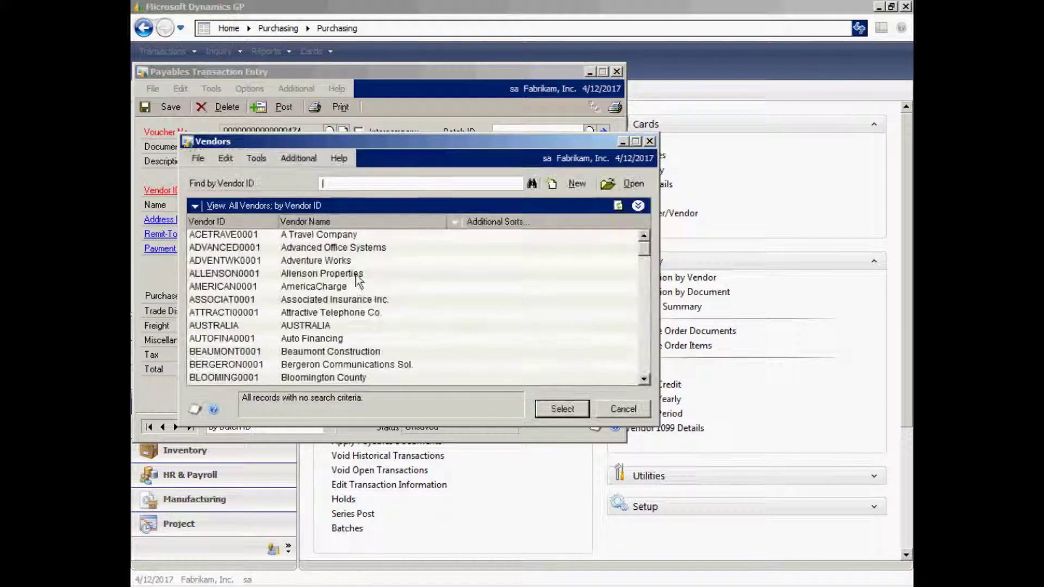
left_click(342, 247)
left_click(553, 406)
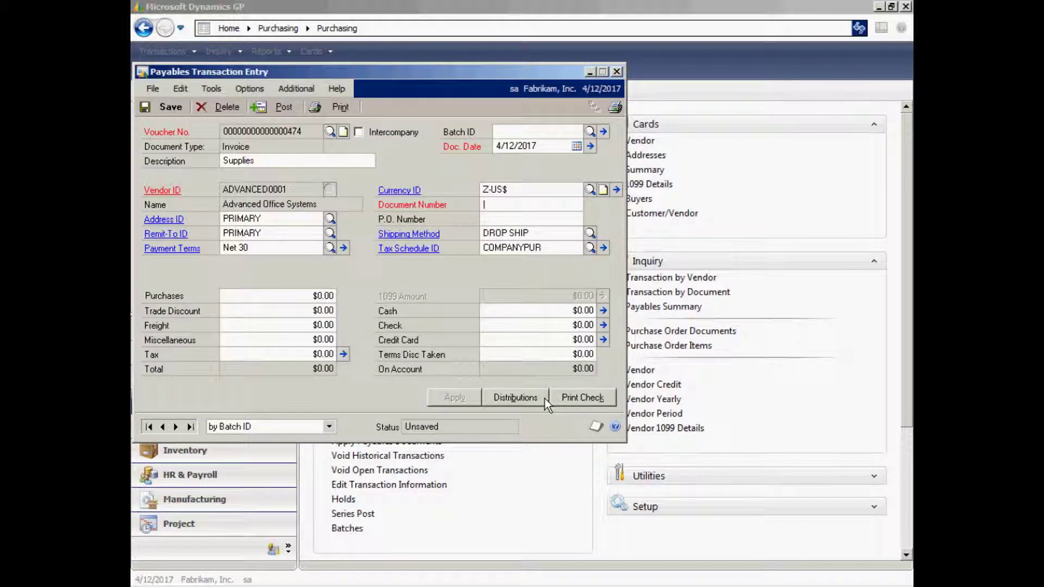
type("67899")
left_click(323, 295)
type("2,000")
key("Tab")
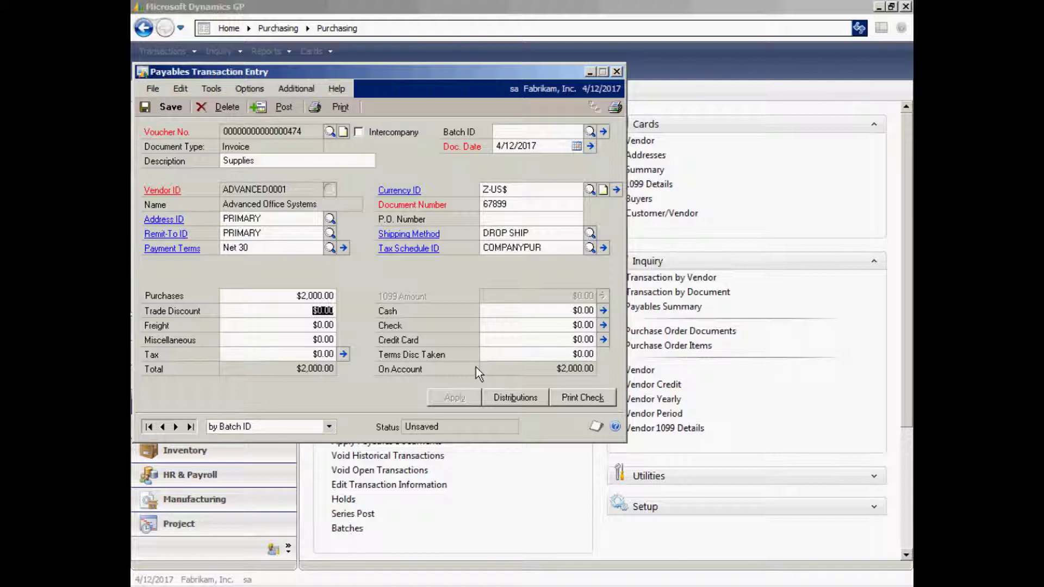
Check the invoice distributions and the 500-6150-00 purchase account against the full account list.
left_click(513, 397)
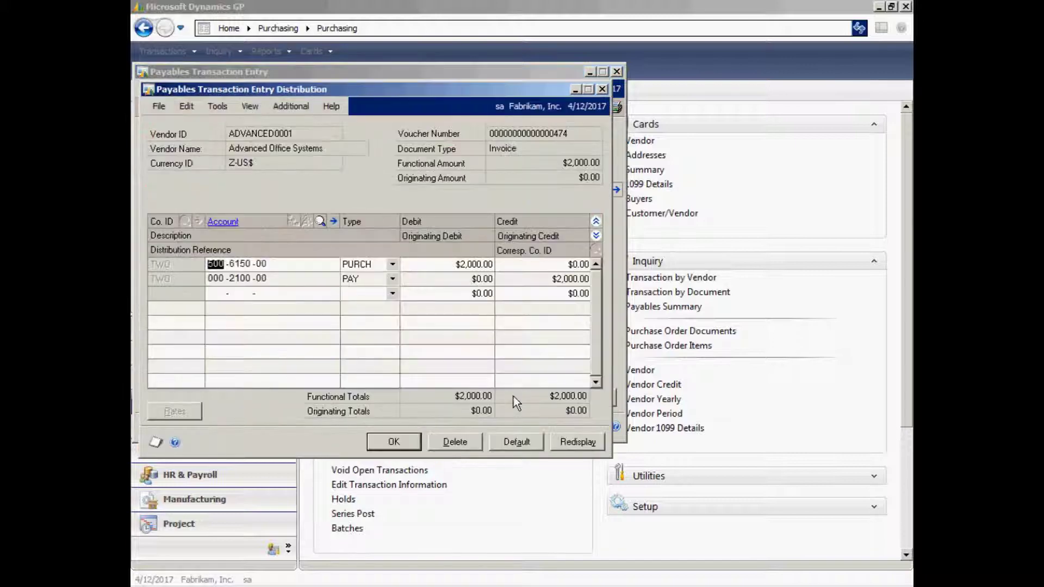
left_click(596, 236)
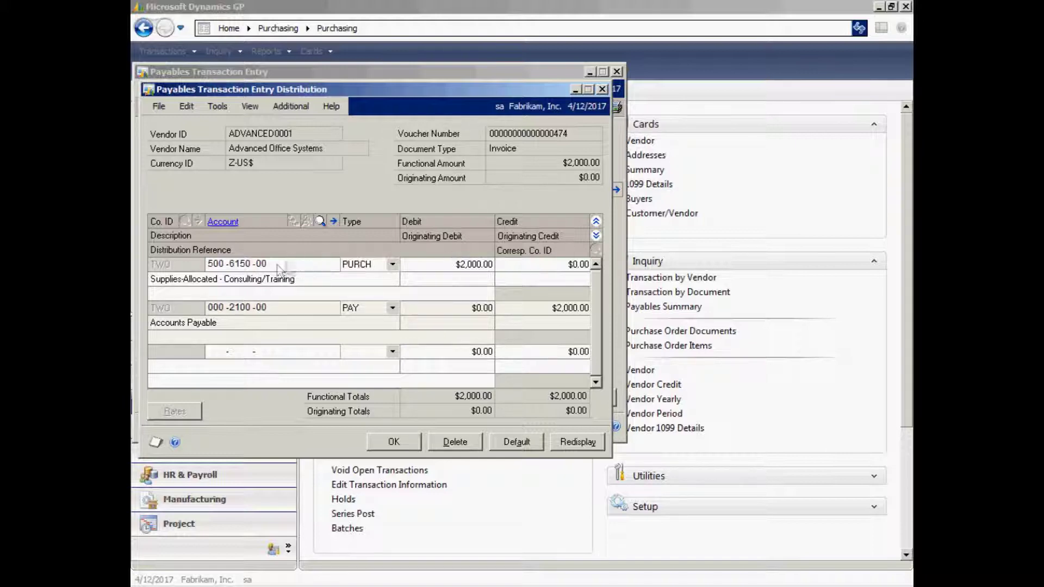
double_click(244, 263)
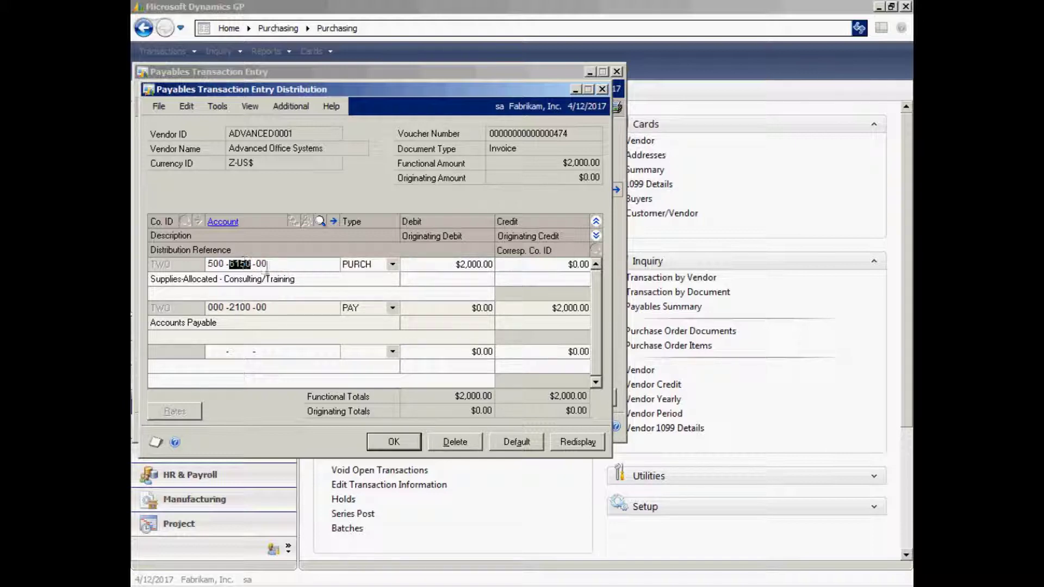
left_click(321, 222)
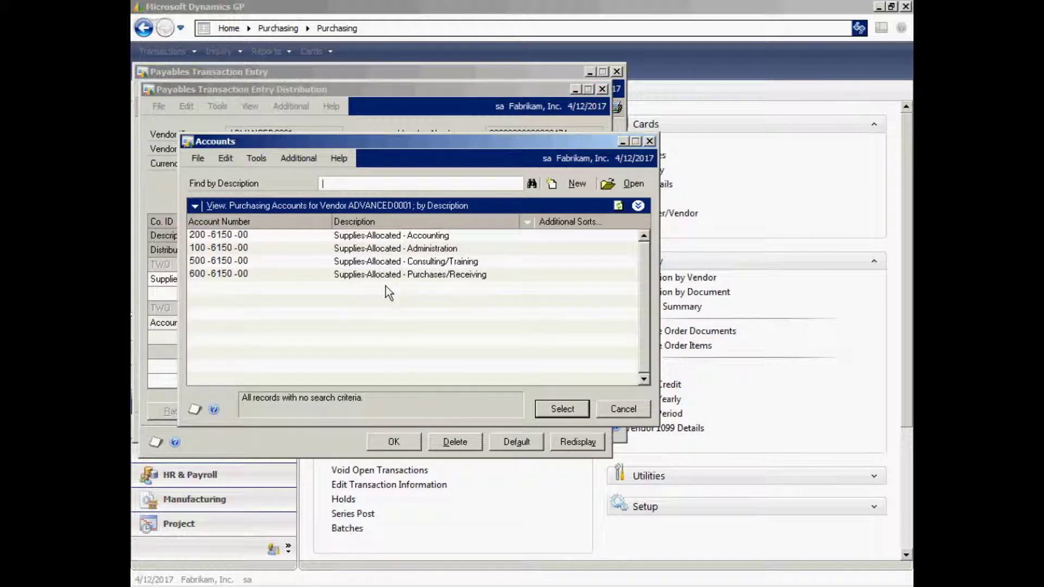
left_click(194, 206)
left_click(206, 223)
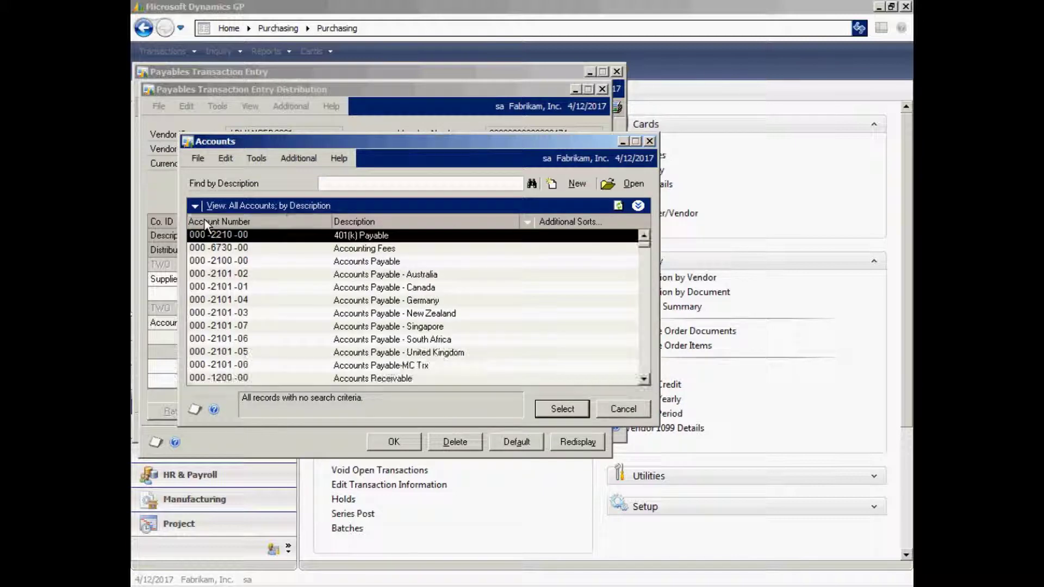
left_click(625, 409)
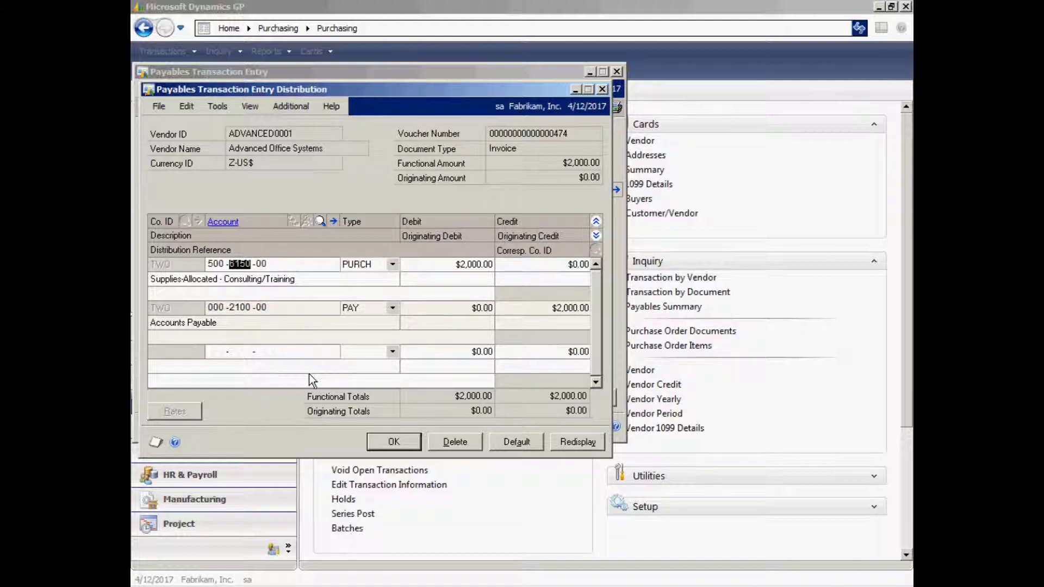
left_click(396, 440)
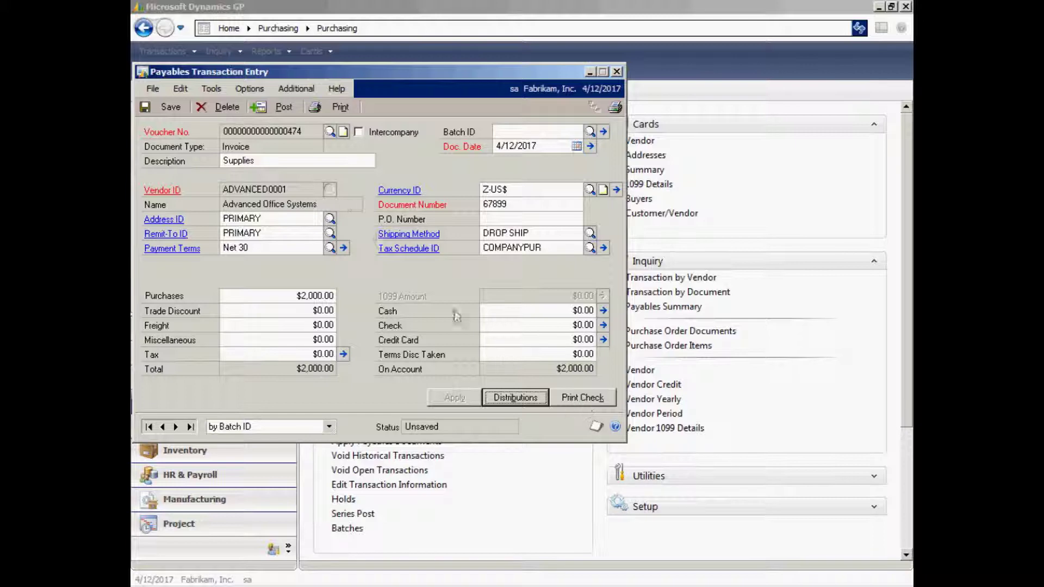
Post the $2,000.00 Supplies invoice and close Payables Transaction Entry.
left_click(278, 106)
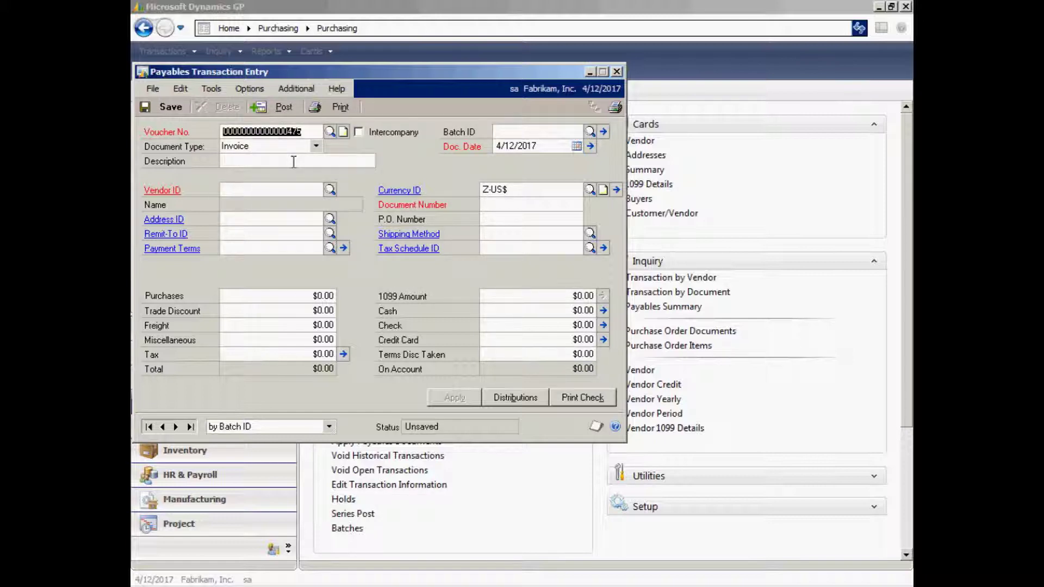
left_click(616, 72)
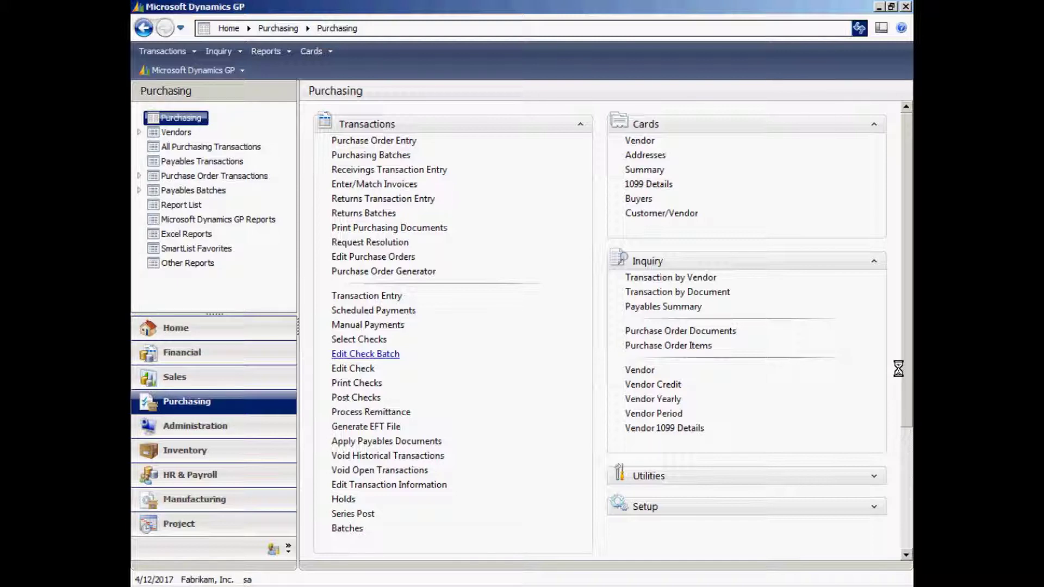
Create check batch STEVECHECKS on the UPTOWN TRUST checkbook and save it.
left_click(361, 354)
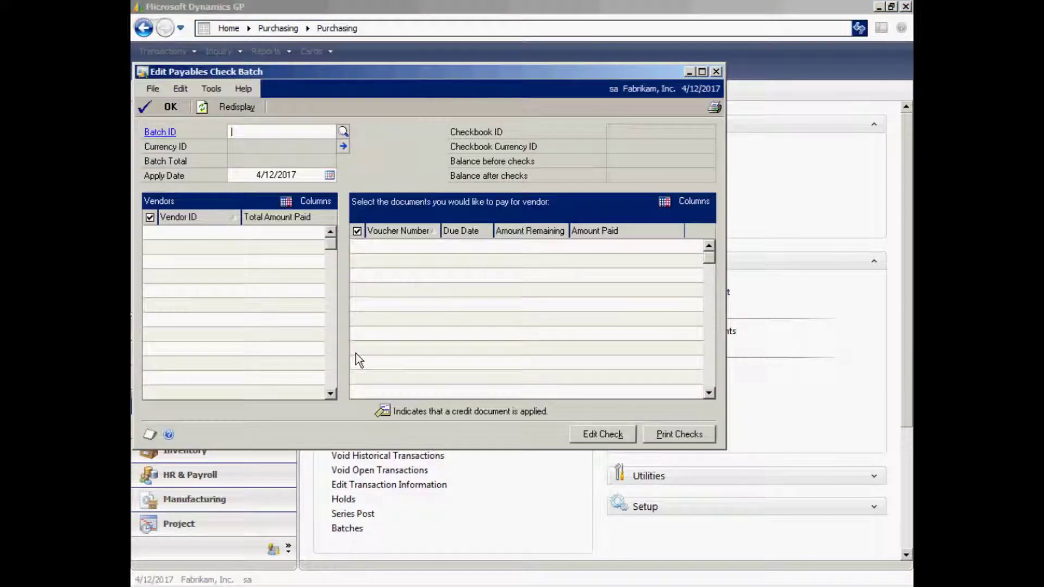
type("S")
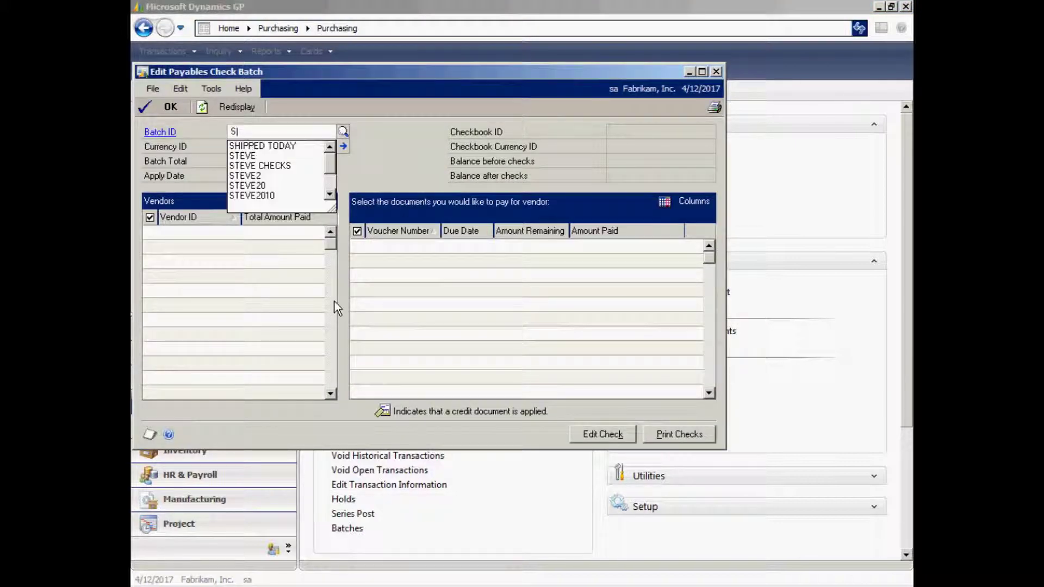
type("TEVECHECKS")
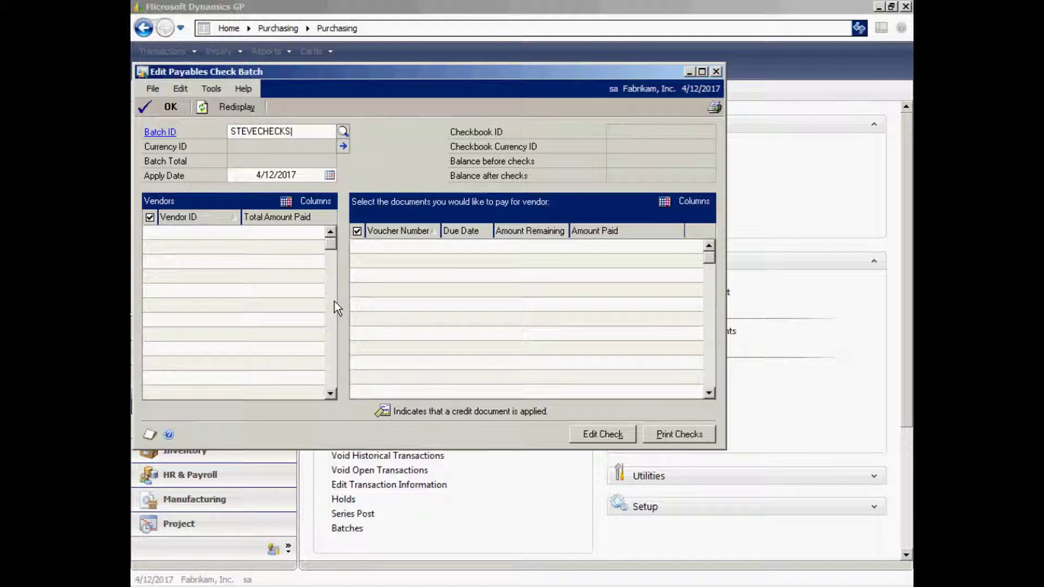
key("Tab")
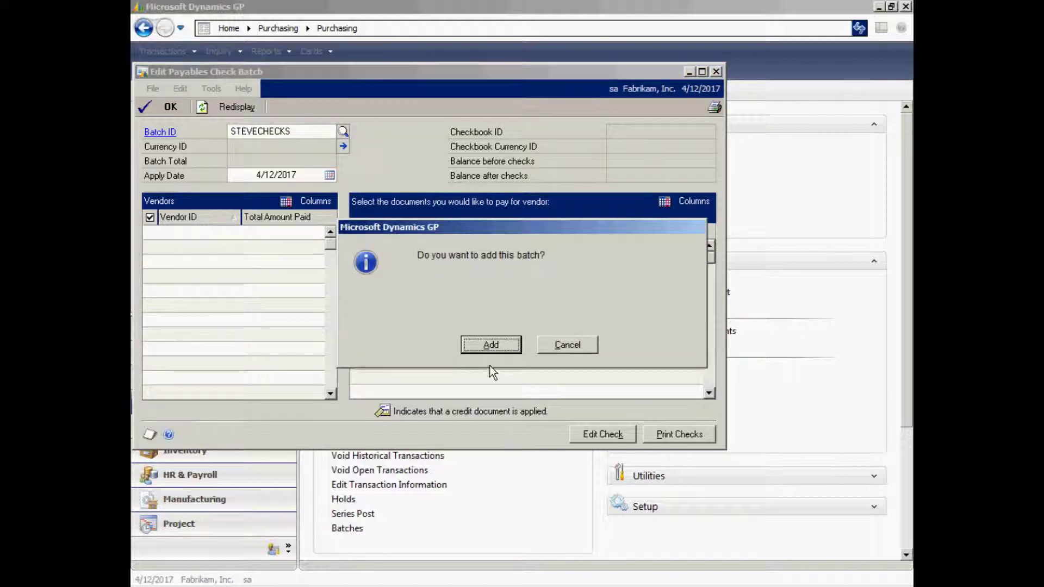
left_click(485, 351)
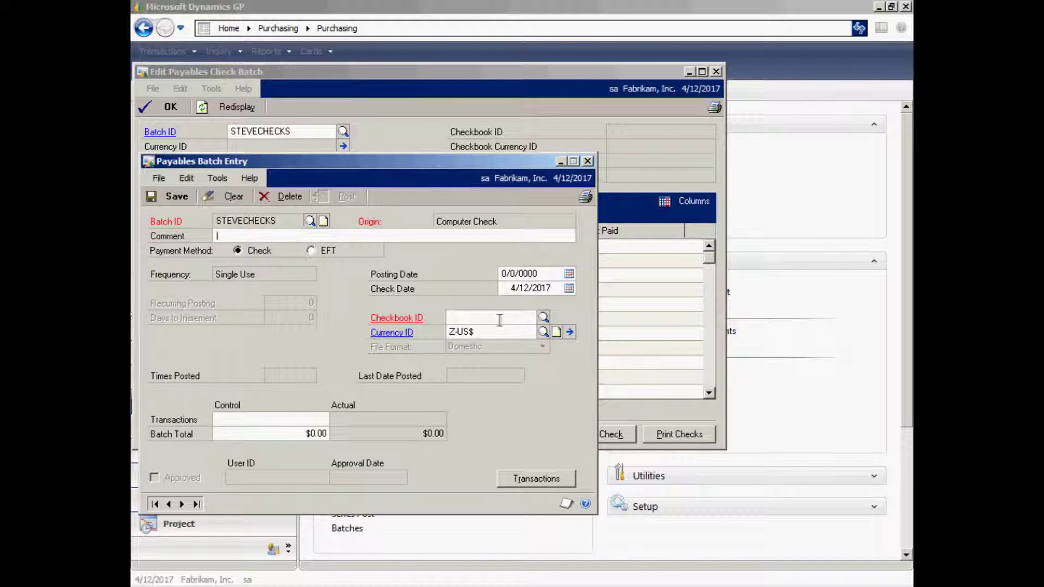
left_click(543, 318)
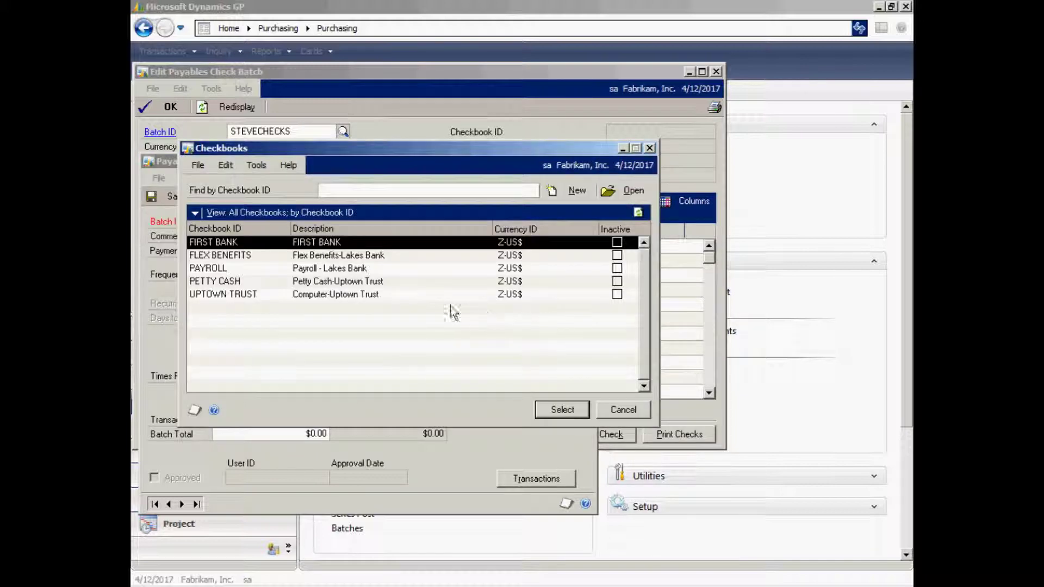
left_click(356, 295)
left_click(570, 410)
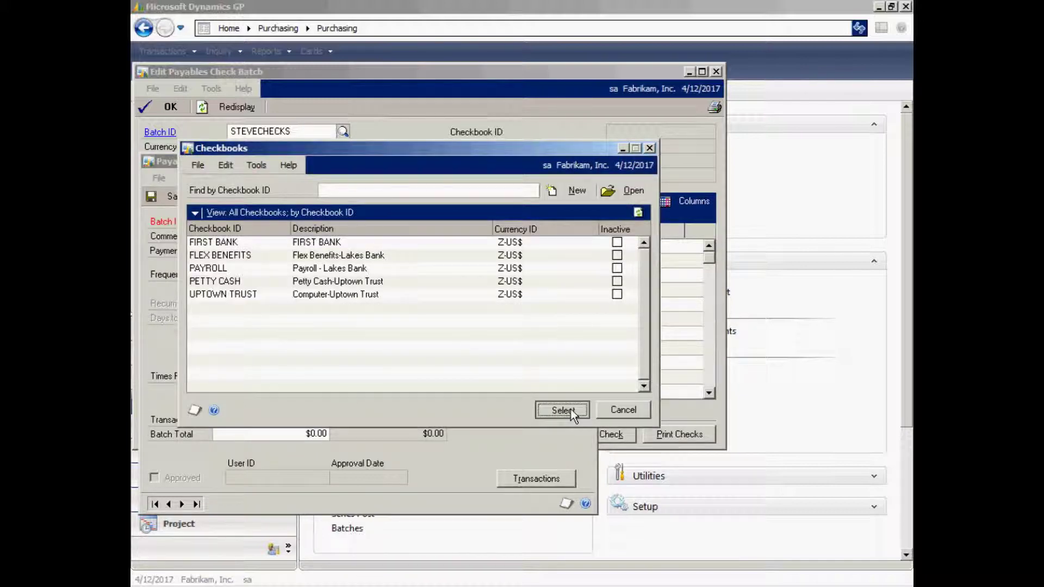
left_click(173, 197)
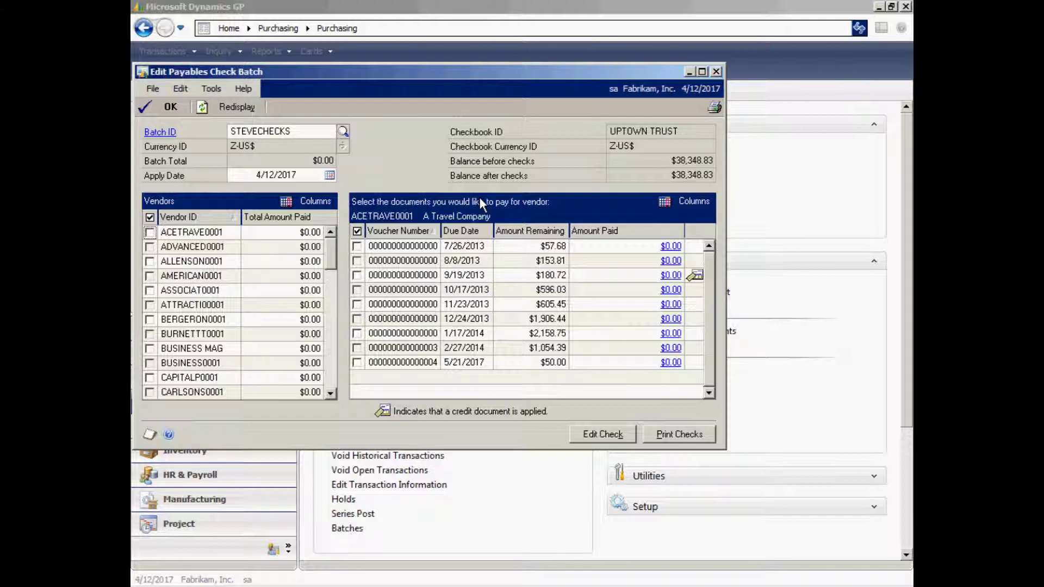
Pay ADVANCED0001's open vouchers except the 2/12/2017 and 2/20/2017 ones, totalling $5,077.90.
left_click(149, 247)
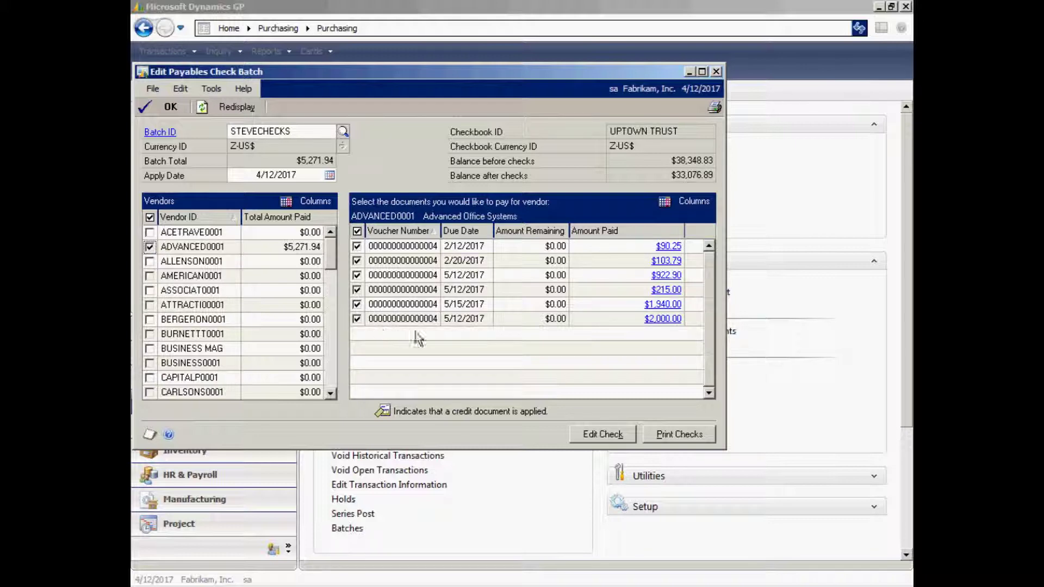
left_click(357, 247)
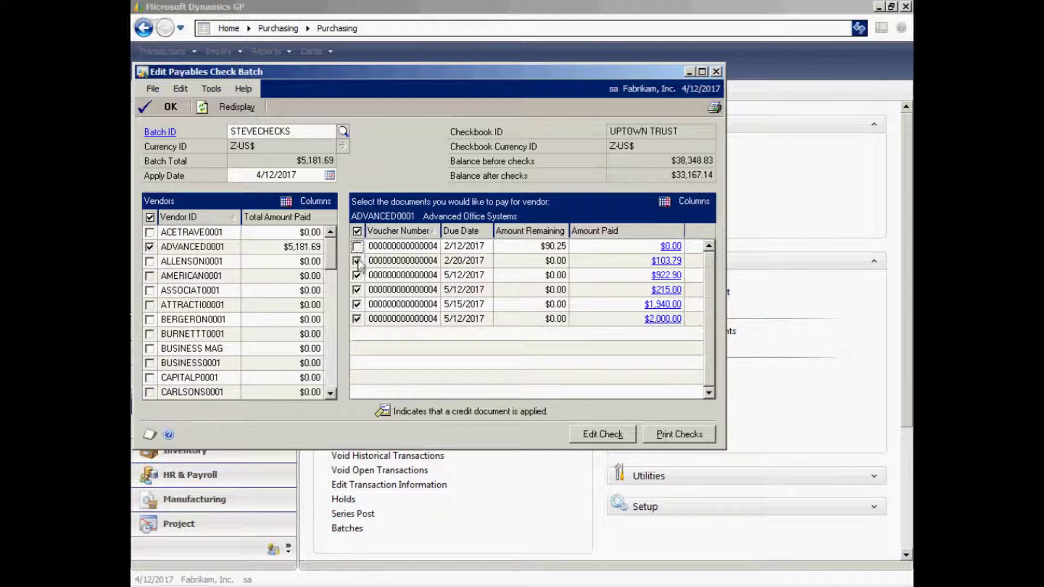
left_click(357, 261)
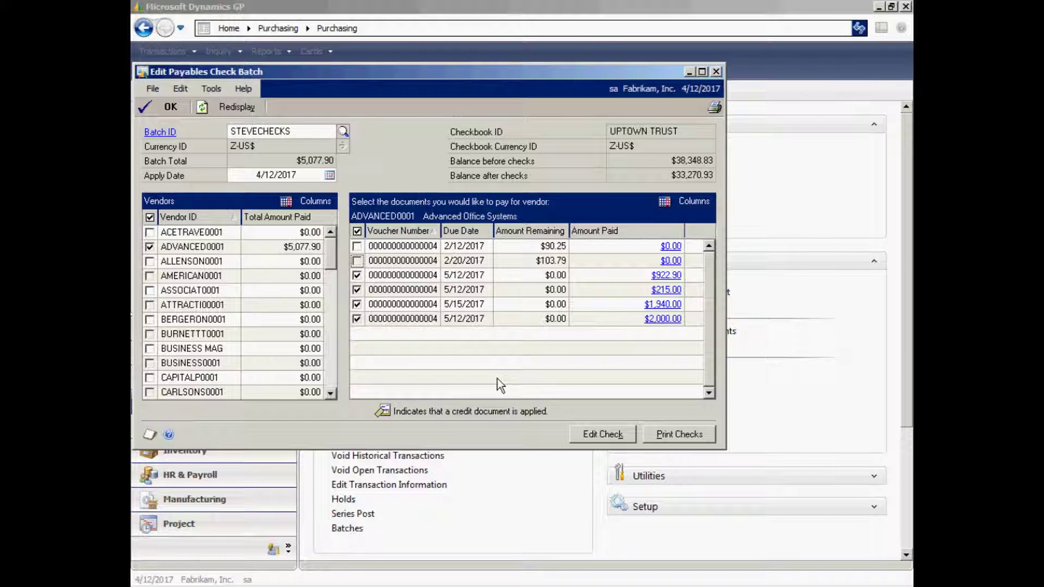
left_click(674, 434)
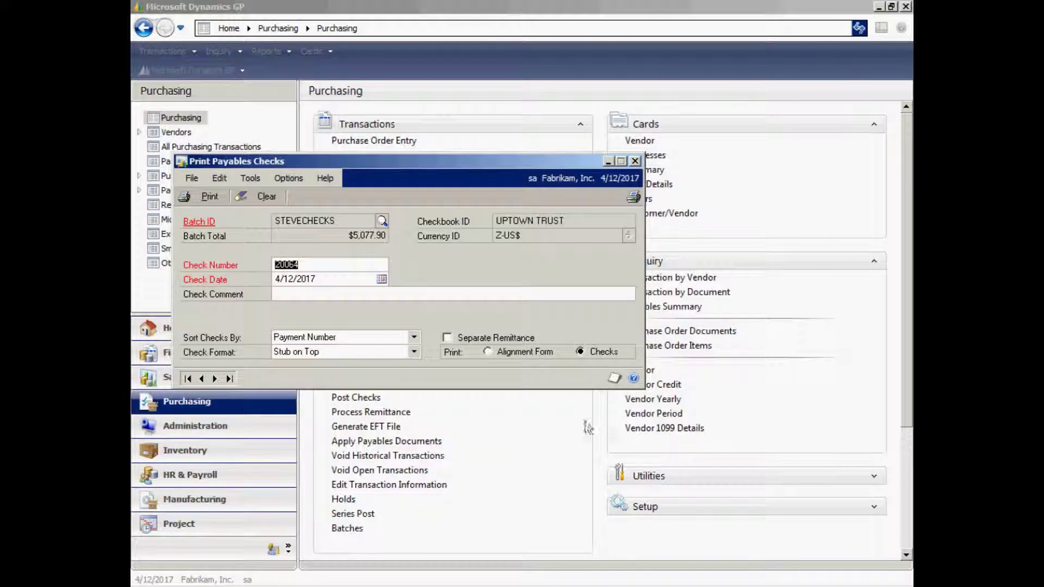
Print the STEVECHECKS checks to screen in Stub Top/Bottom - Graphical format and enlarge the preview.
left_click(414, 352)
left_click(369, 397)
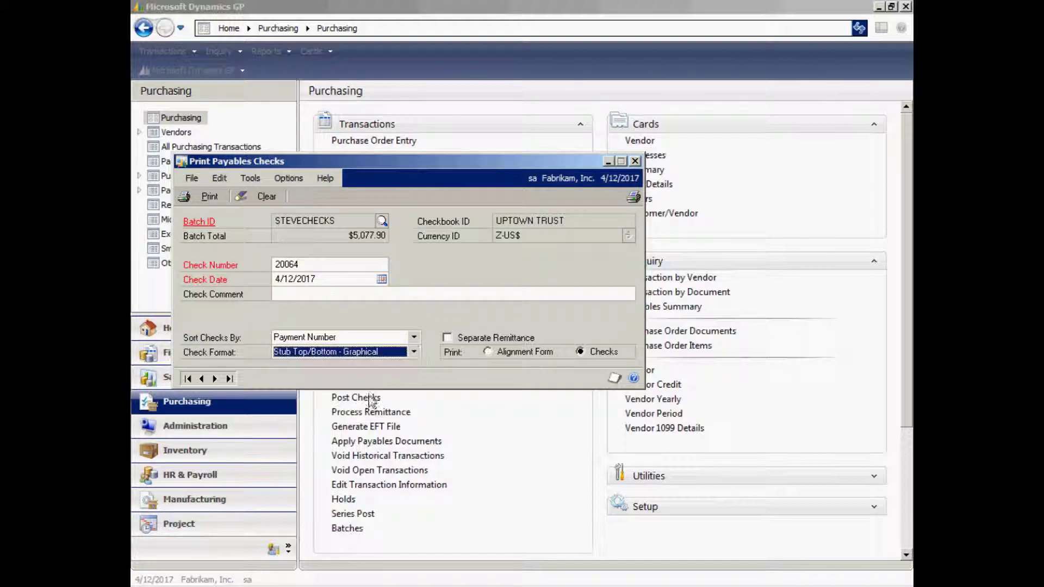
left_click(204, 196)
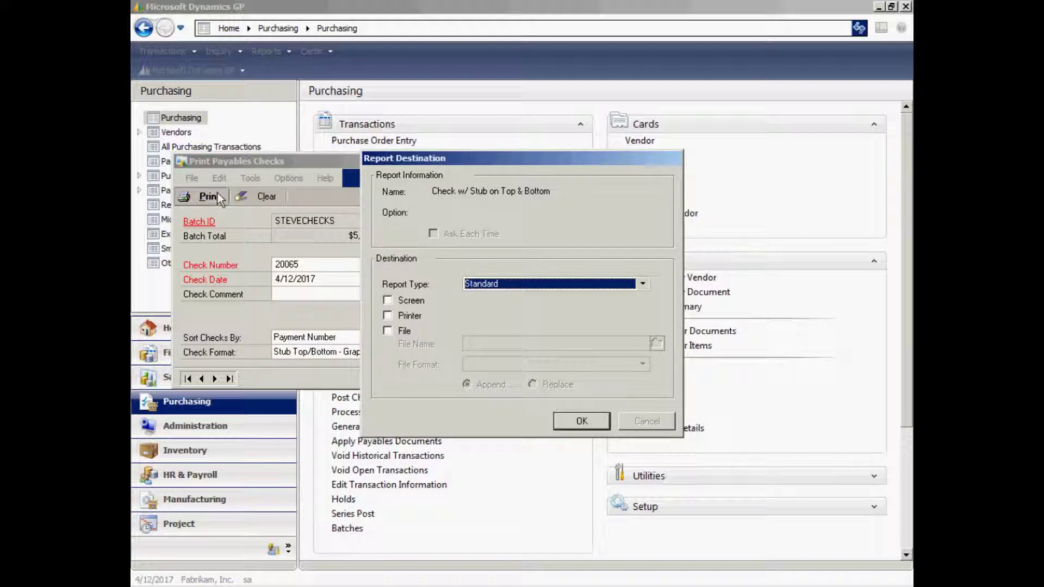
left_click(419, 300)
left_click(577, 420)
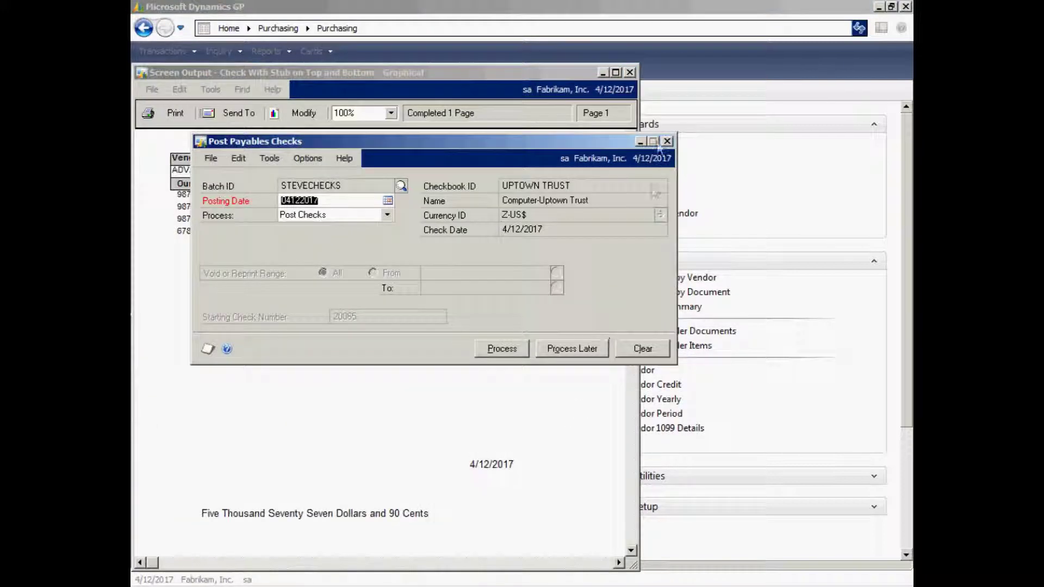
left_click(566, 90)
left_click(616, 73)
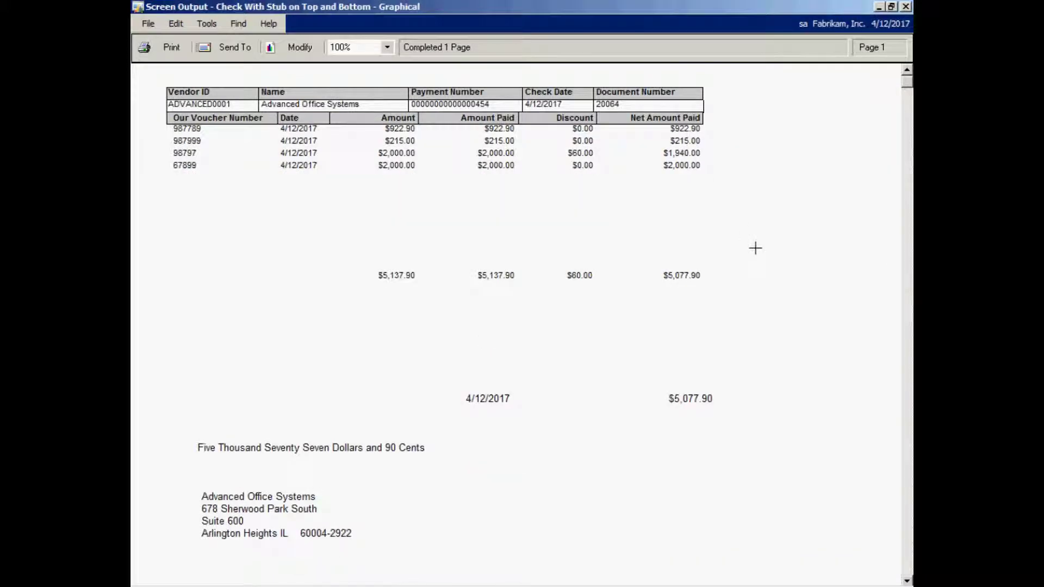
Close the check preview and the Post Payables Checks window, then go to the Inventory area.
left_click(905, 7)
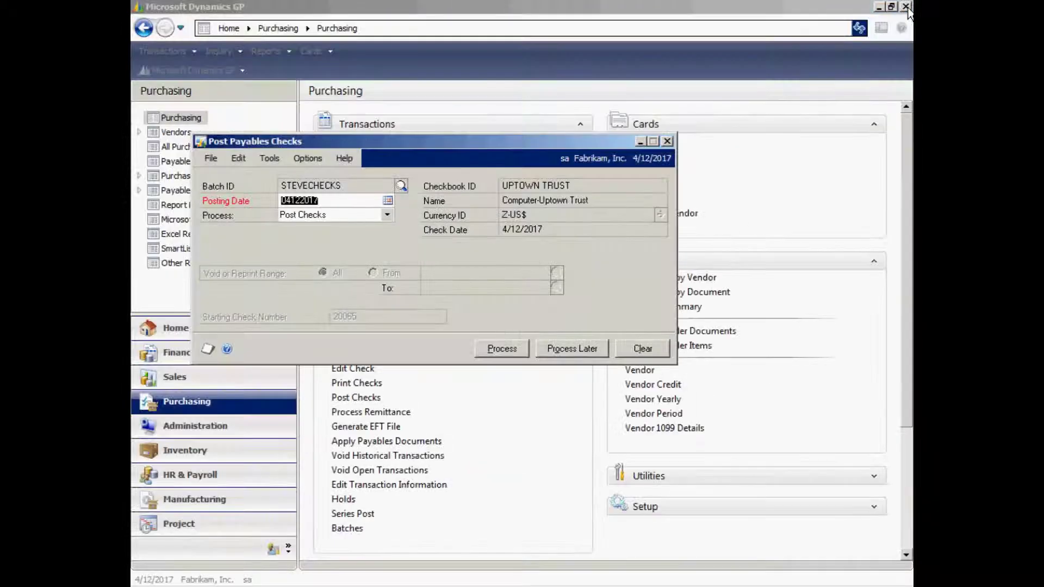
left_click(387, 215)
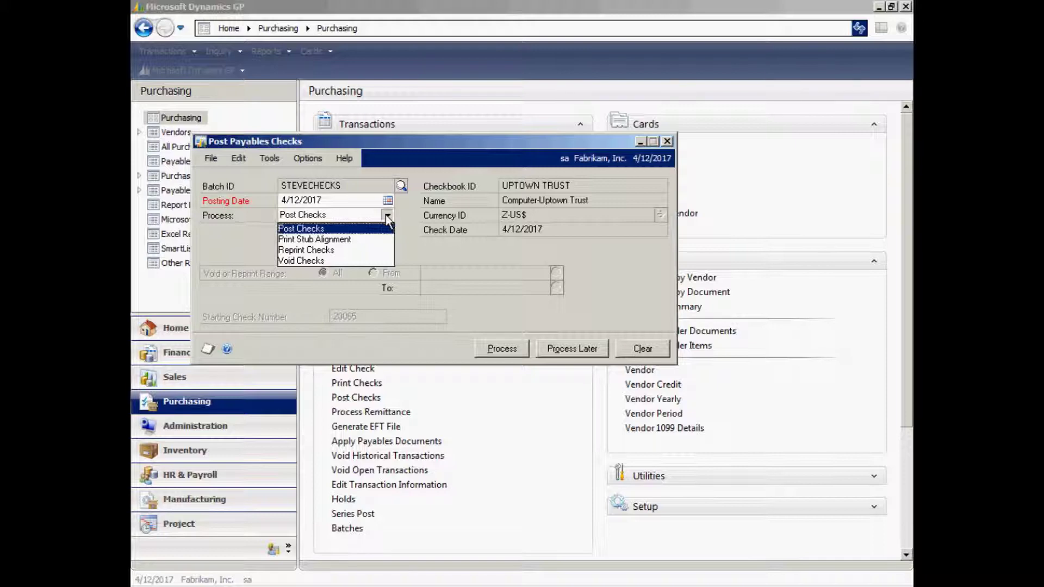
left_click(667, 141)
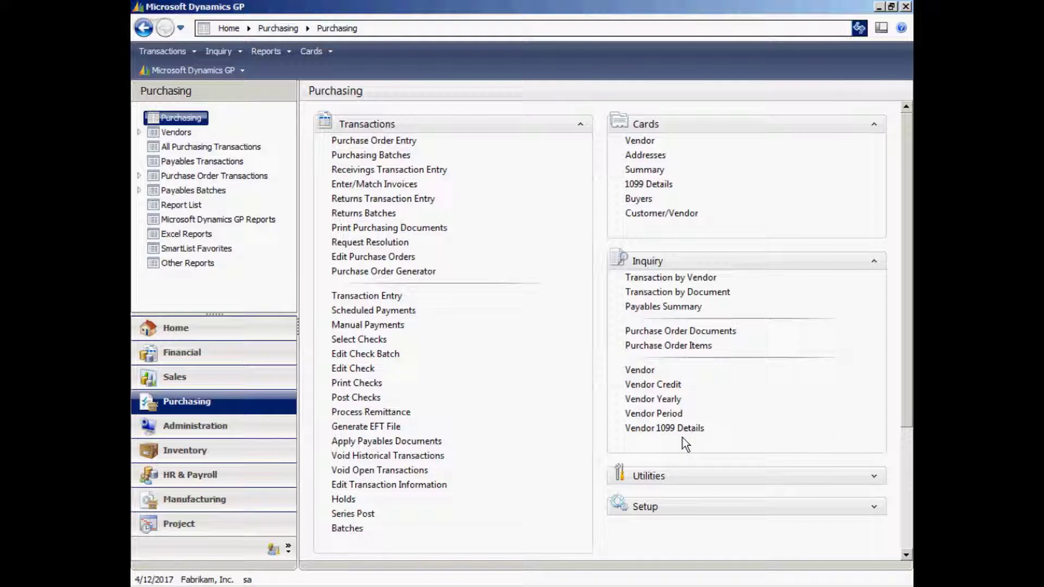
left_click(244, 449)
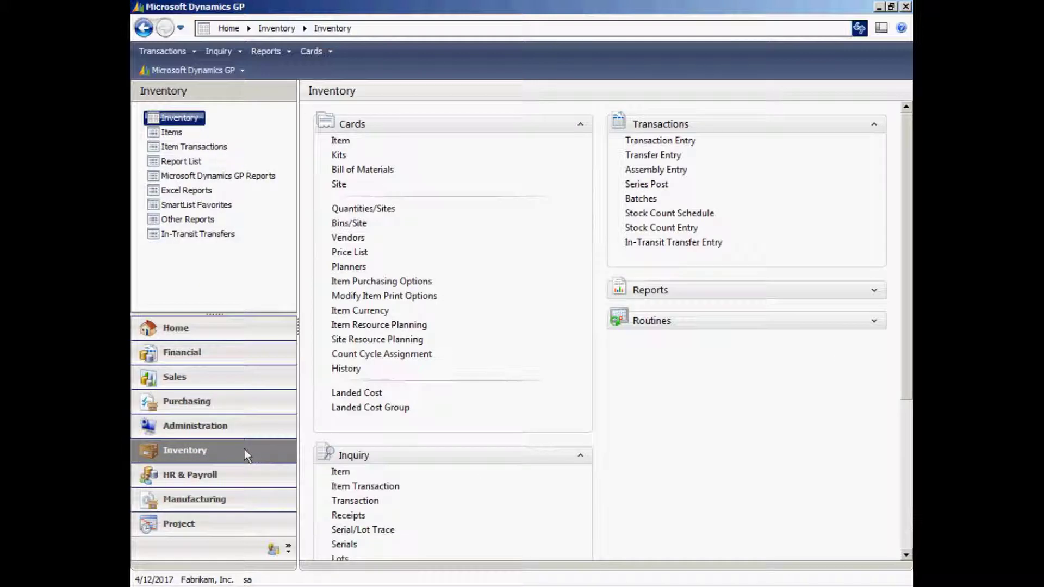
left_click(339, 142)
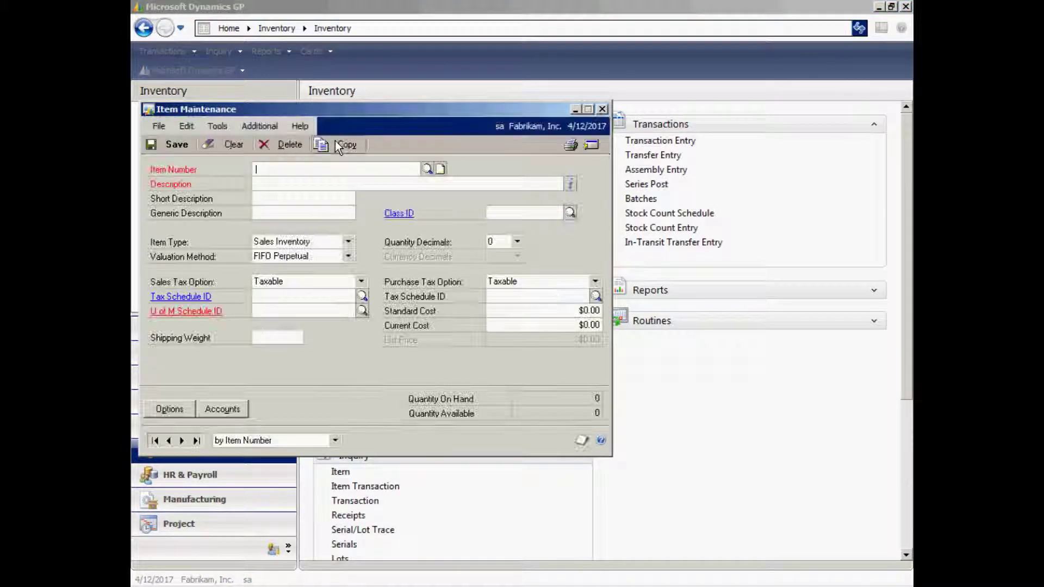
type("R0")
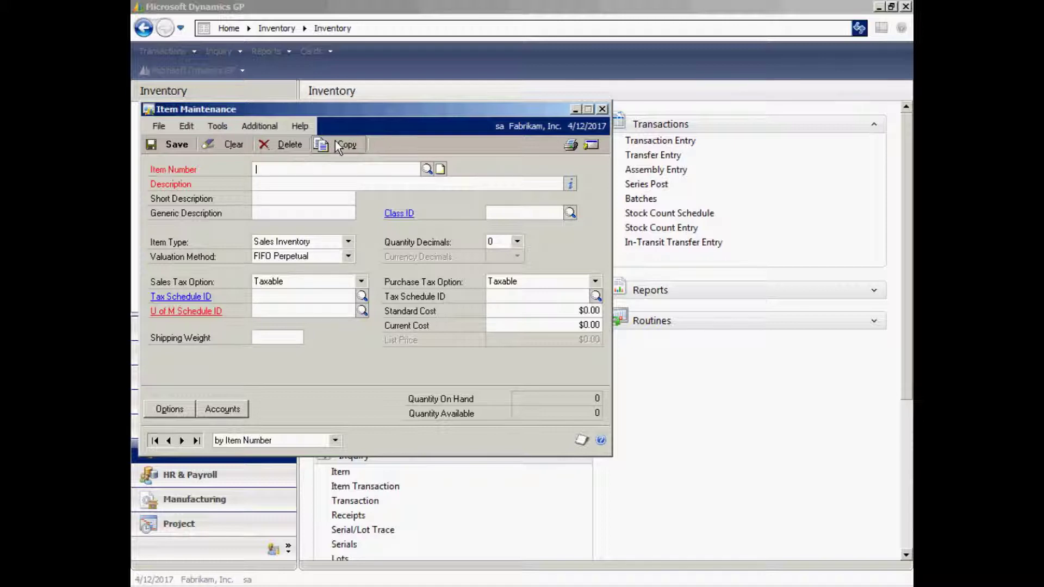
type("010")
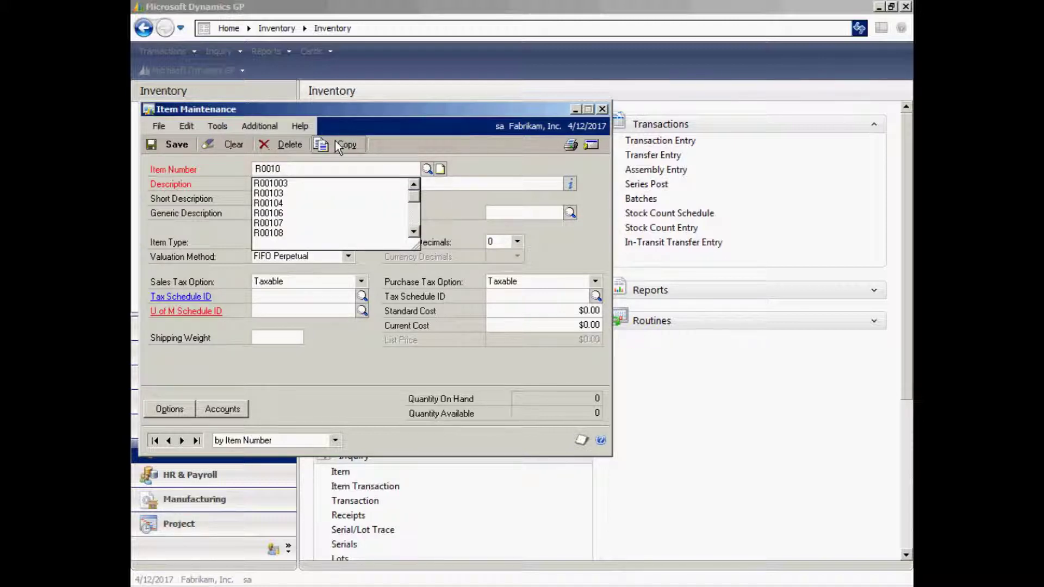
type("3")
key("Tab")
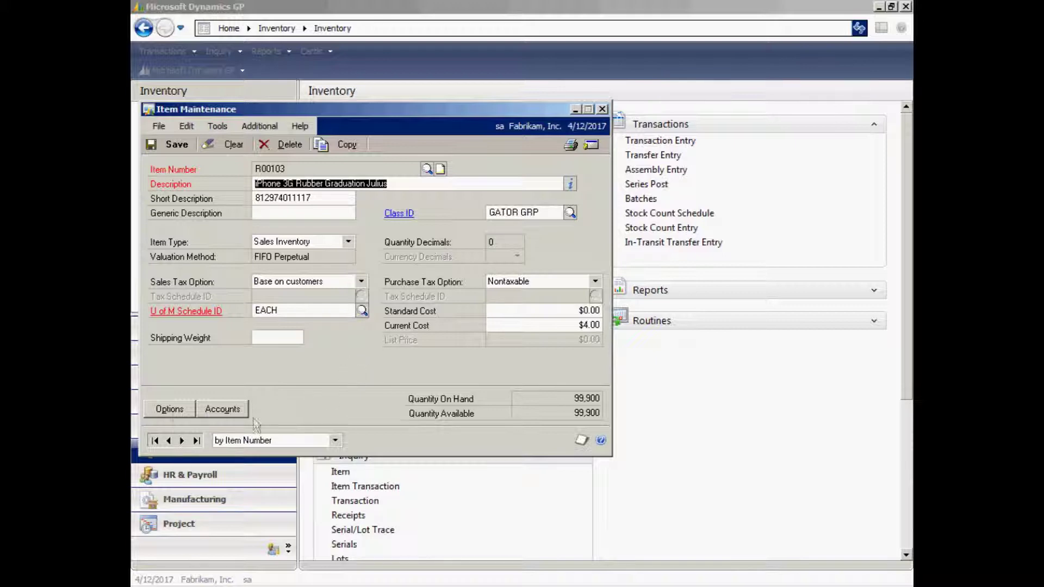
left_click(170, 410)
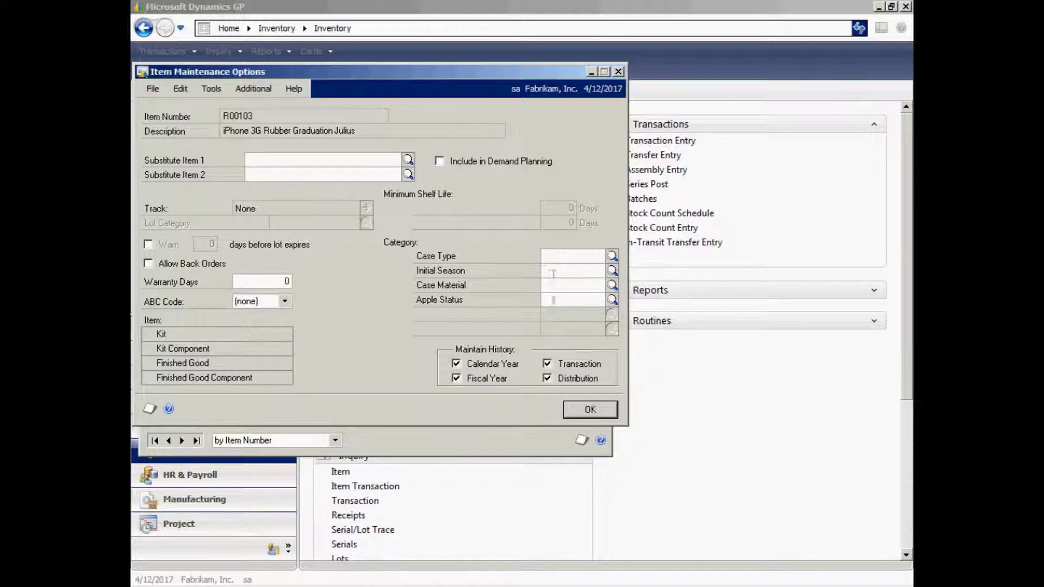
left_click(590, 410)
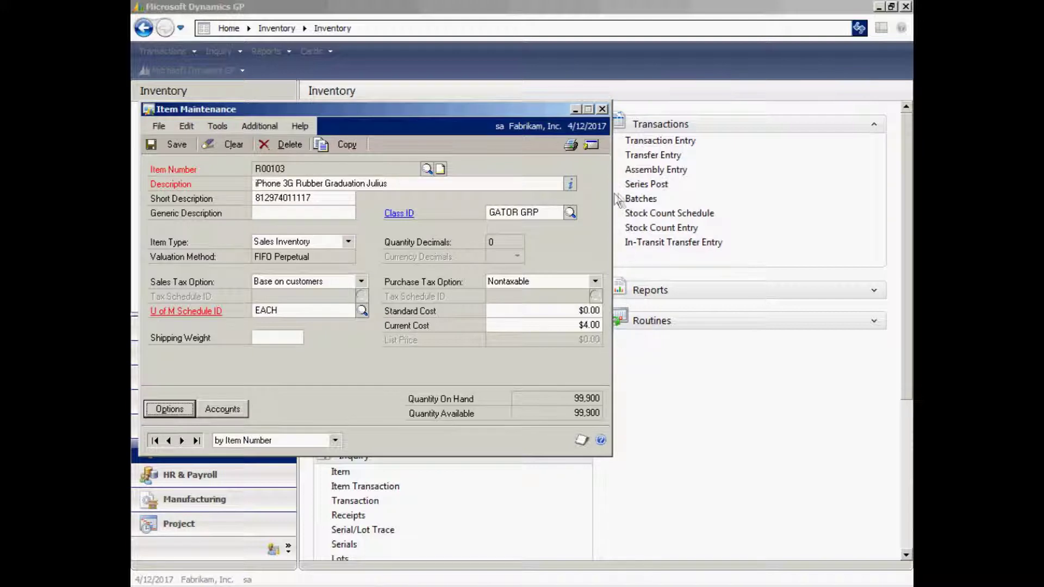
left_click(570, 186)
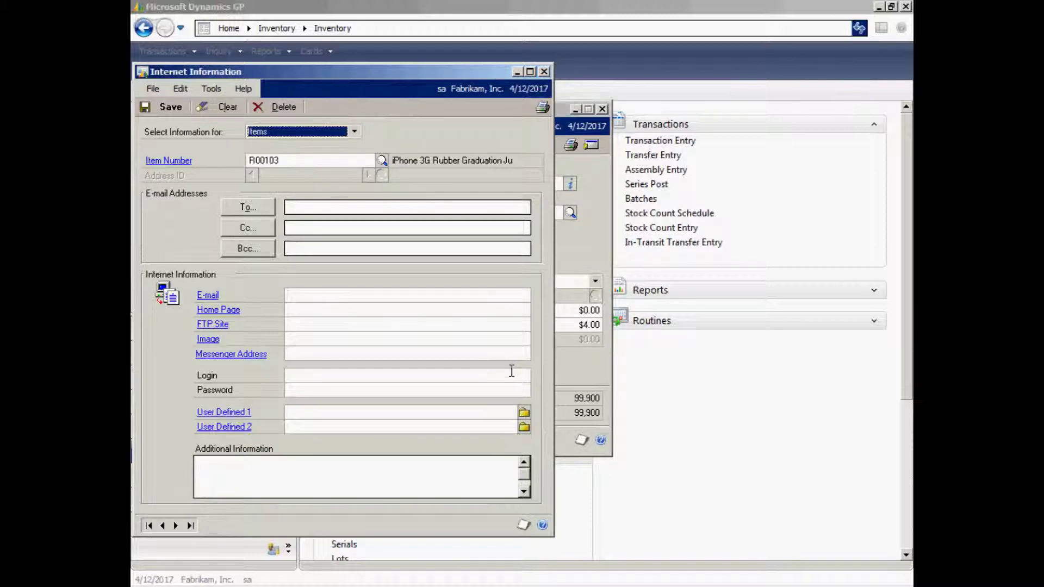
left_click(544, 72)
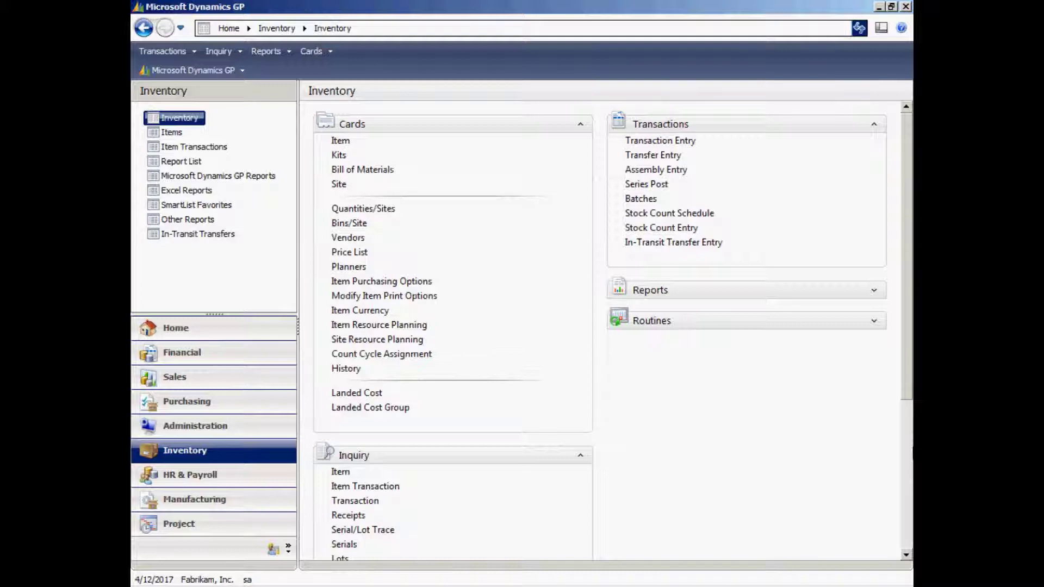
Create a new Invoice-type sales transaction in Sales Transaction Entry for customer Adam Park Resort.
left_click(238, 380)
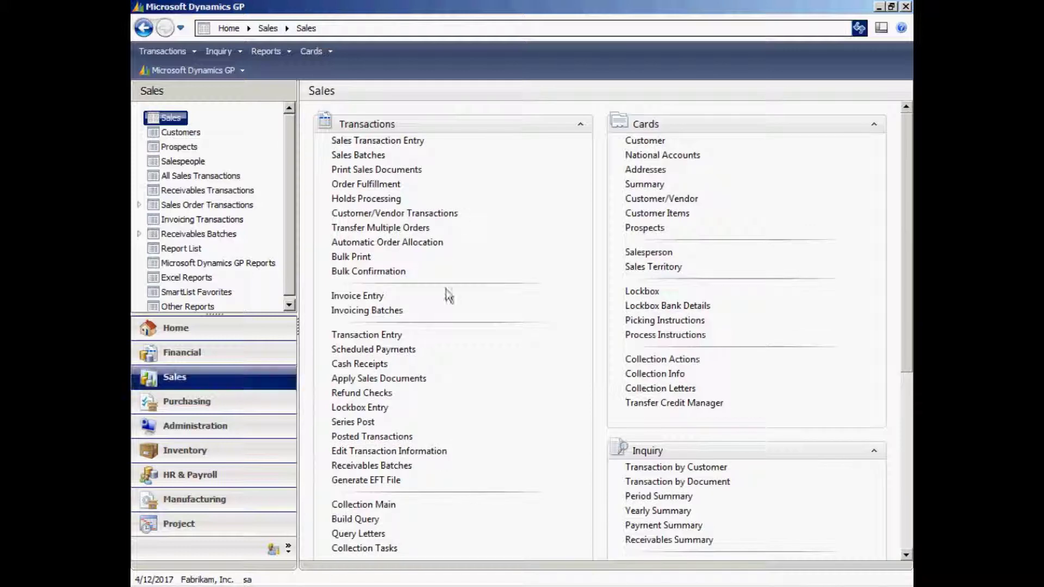
left_click(381, 140)
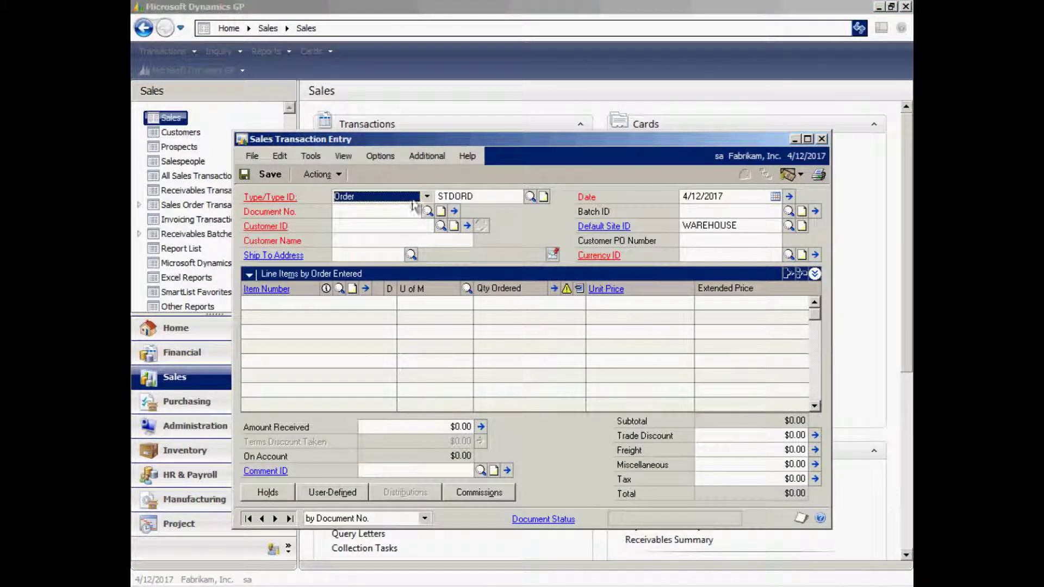
left_click(429, 197)
left_click(393, 233)
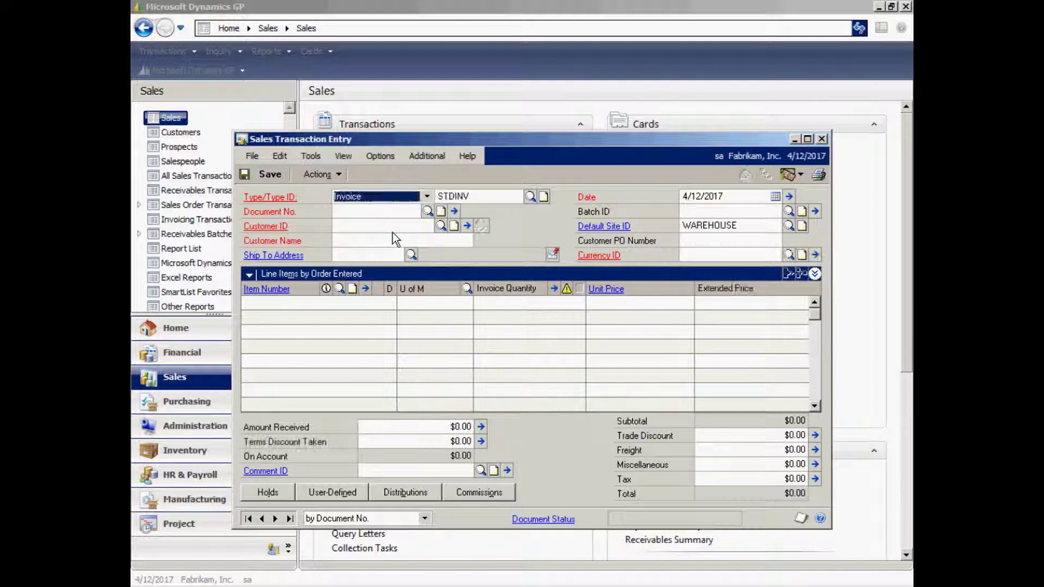
key("Tab")
key("Tab")
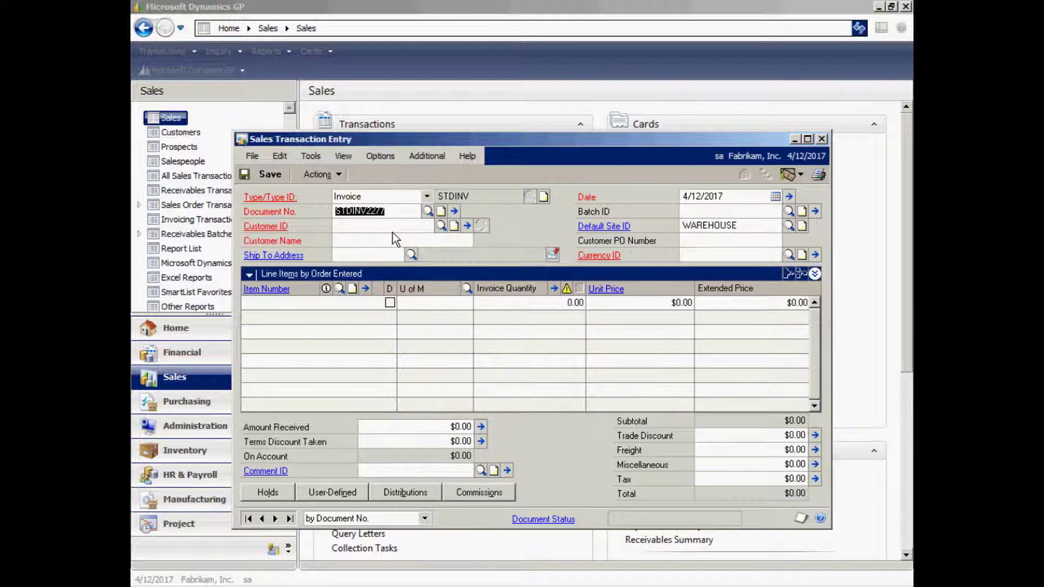
key("Tab")
left_click(440, 225)
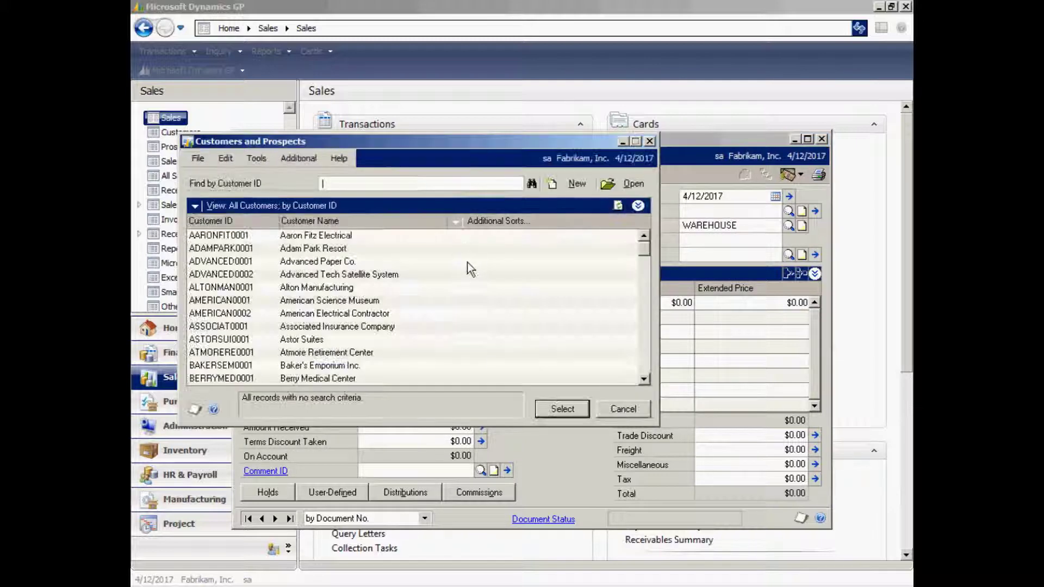
left_click(342, 250)
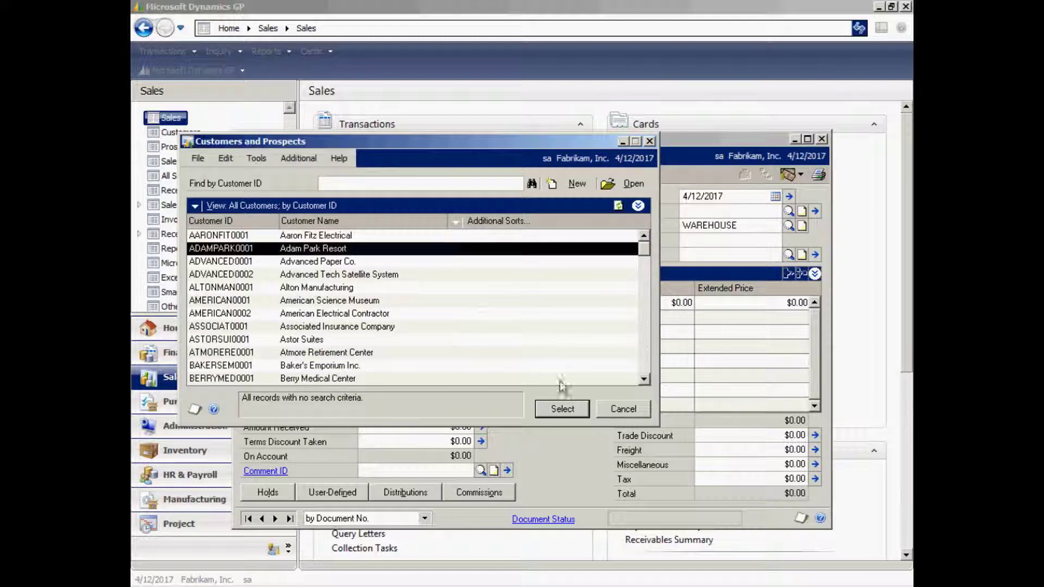
left_click(562, 409)
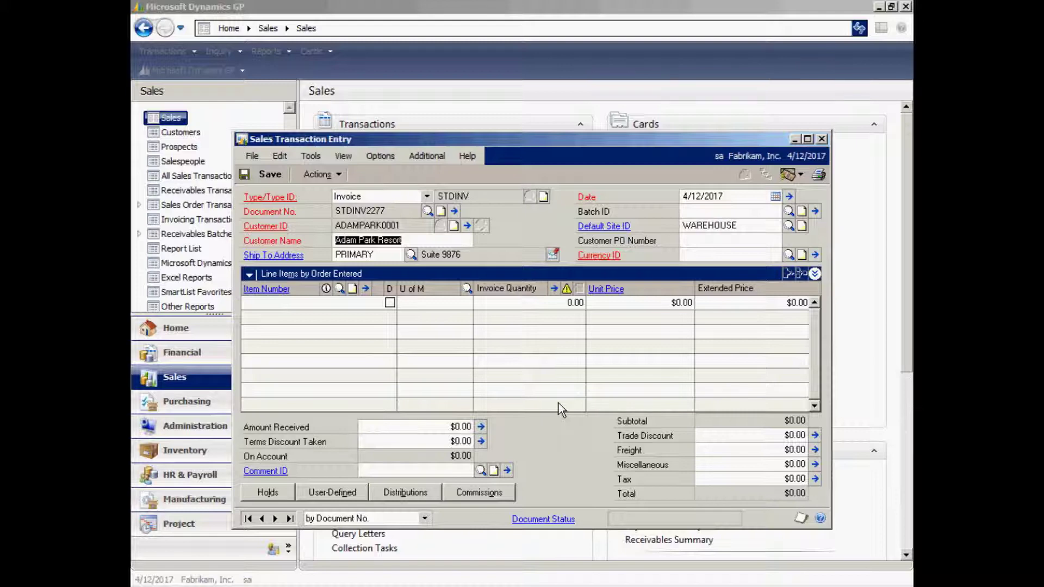
Review Adam Park Resort's customer details and payment summary, then close the summary inquiry.
left_click(466, 226)
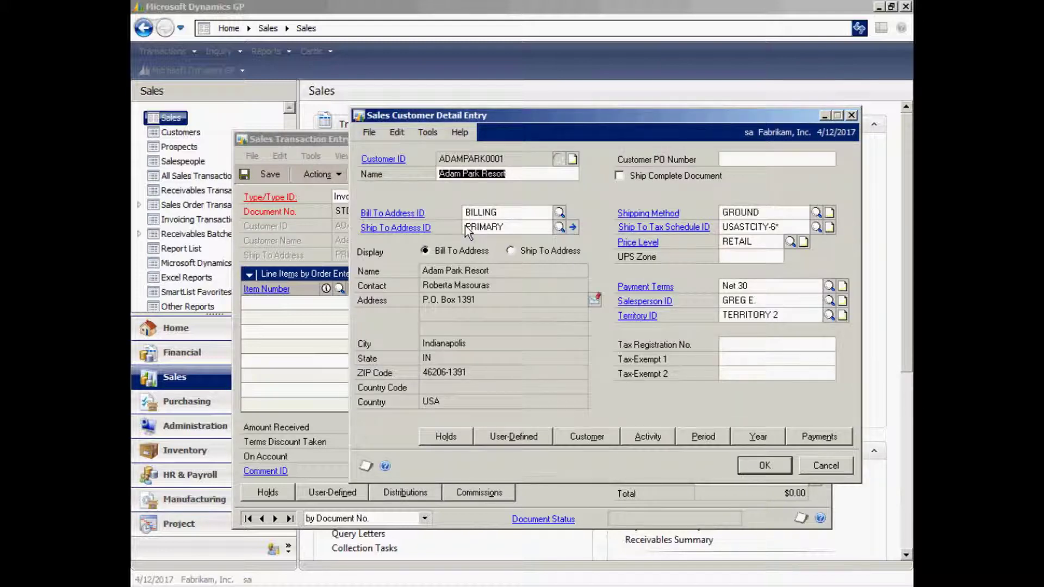
left_click(817, 436)
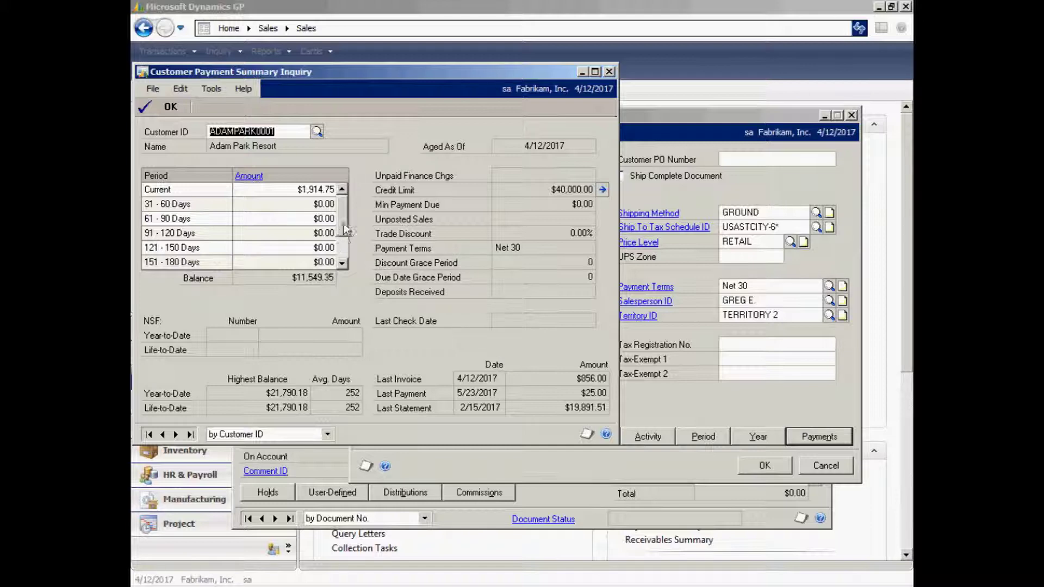
left_click(342, 262)
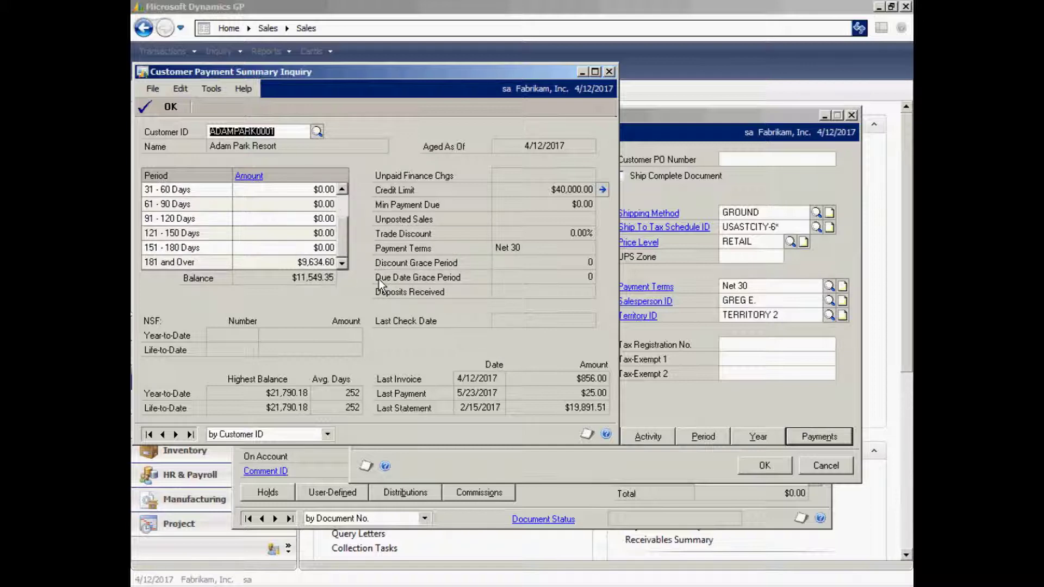
left_click(609, 72)
Accept the default ship-to address, date 4/12/2017, batch and site WAREHOUSE on invoice STDINV2277.
key("Return")
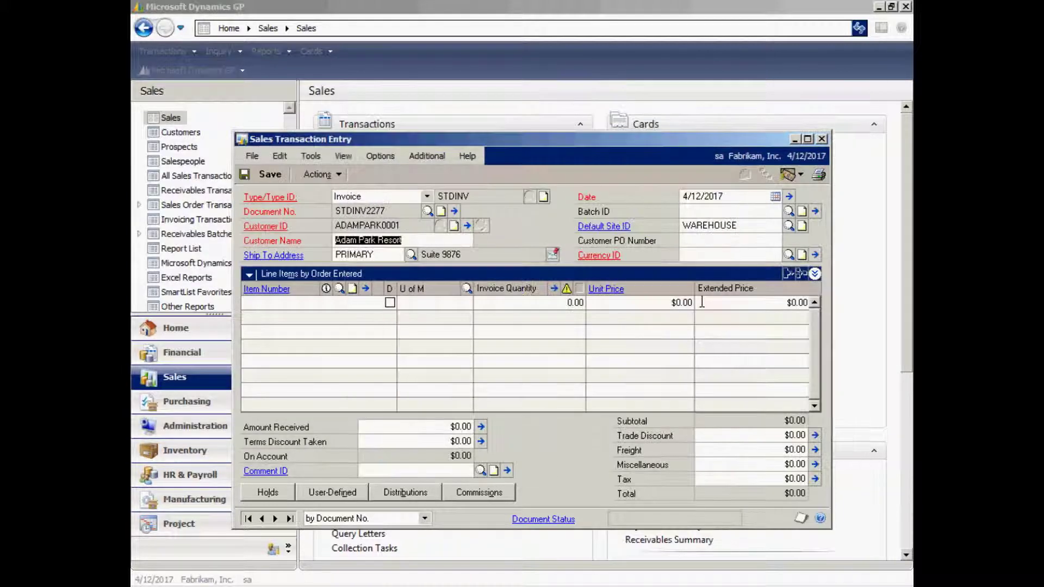
key("Tab")
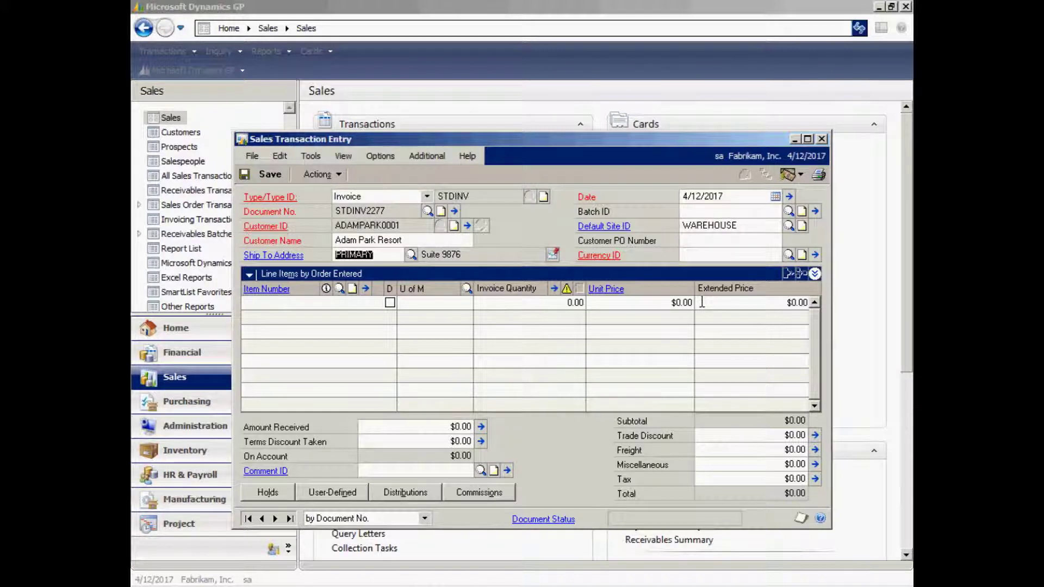
key("Tab")
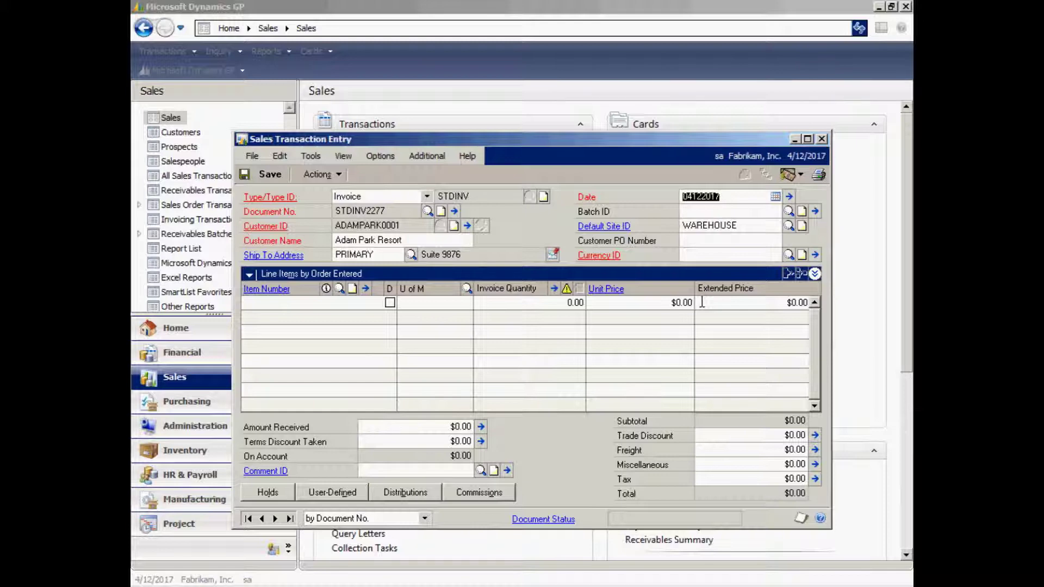
key("Tab")
key("Tab")
key("Tab")
key("Tab")
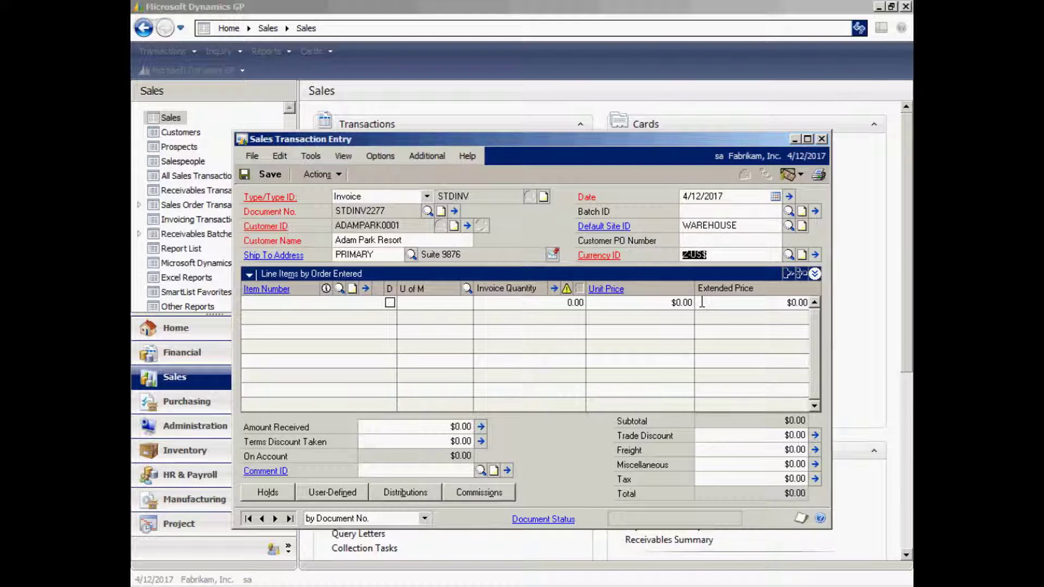
key("Tab")
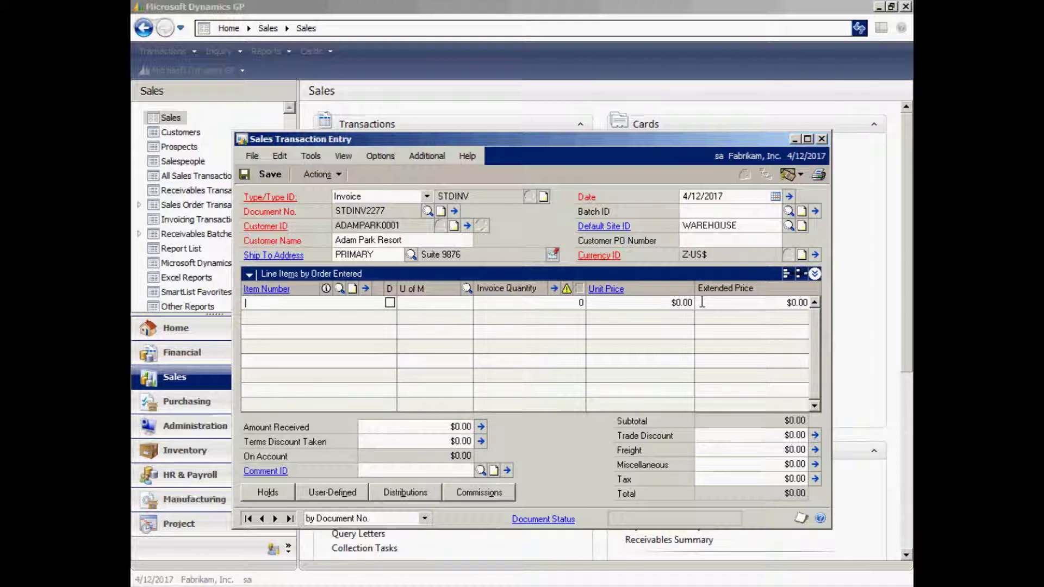
Add an invoice line for item R00103, quantity 1 at $8.00, after checking its price list.
type("R")
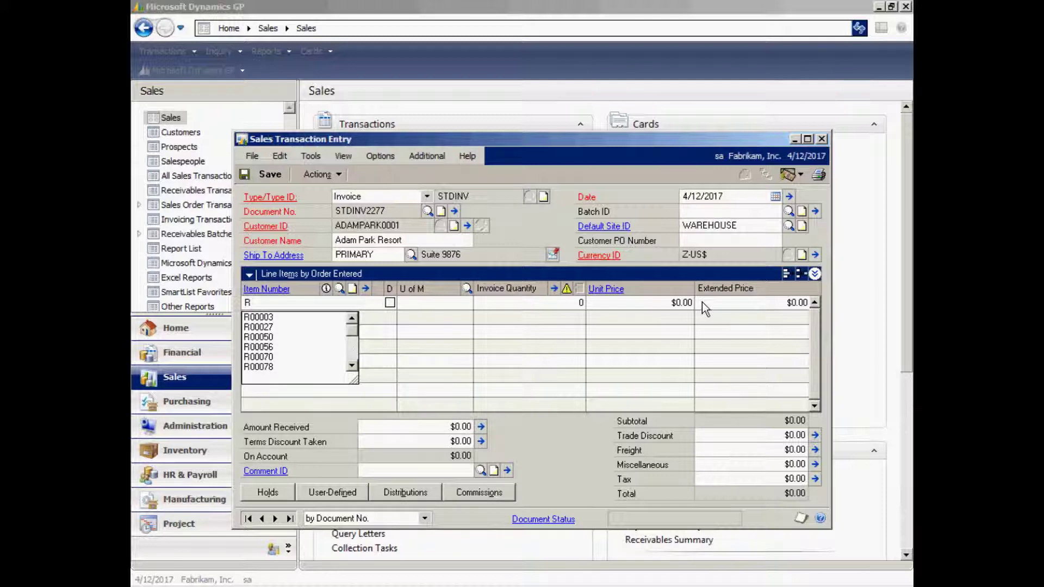
type("00103")
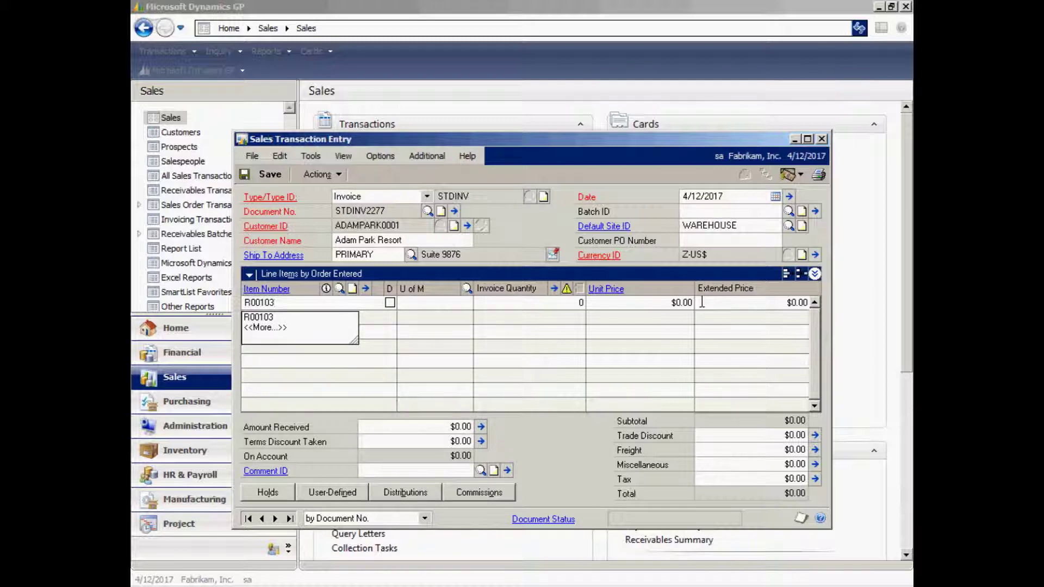
key("Tab")
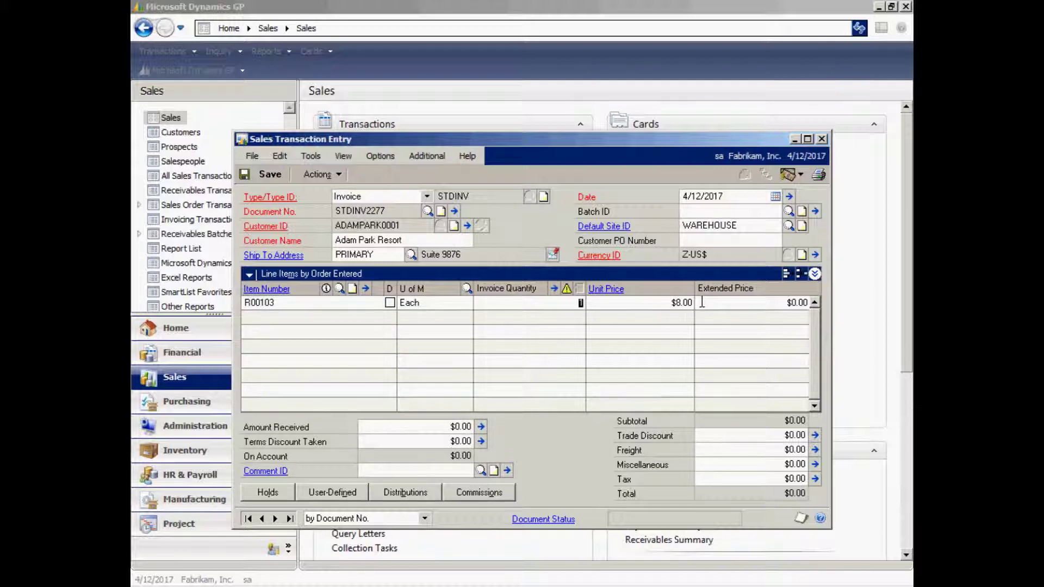
type("1")
key("Tab")
left_click(605, 290)
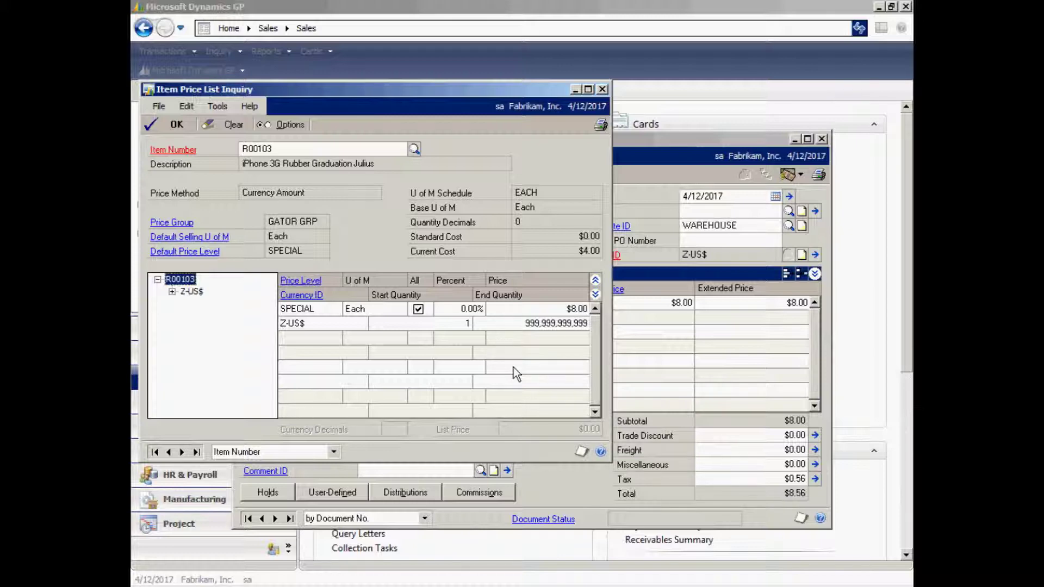
left_click(603, 89)
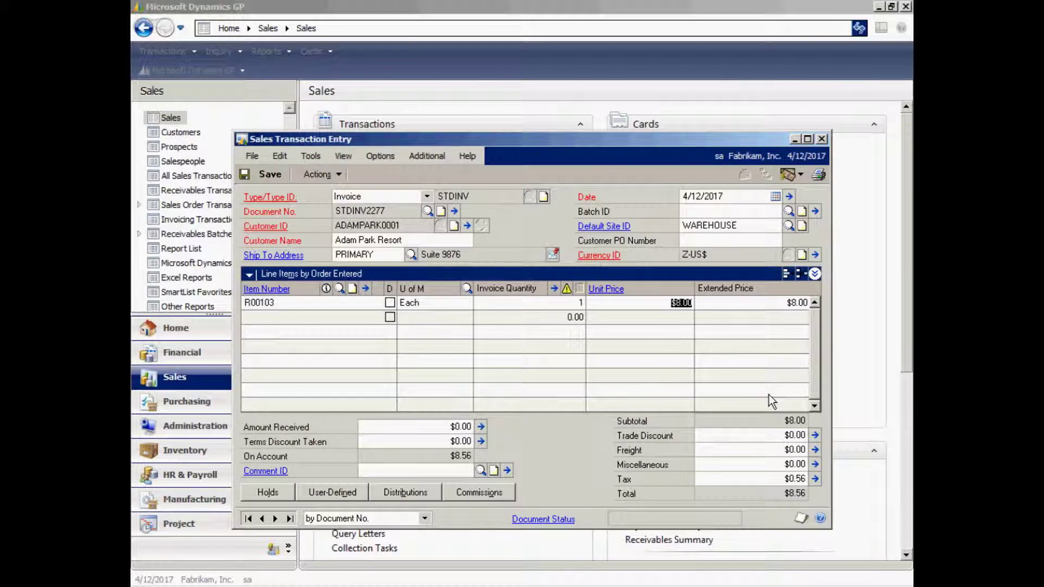
key("Tab")
key("Tab")
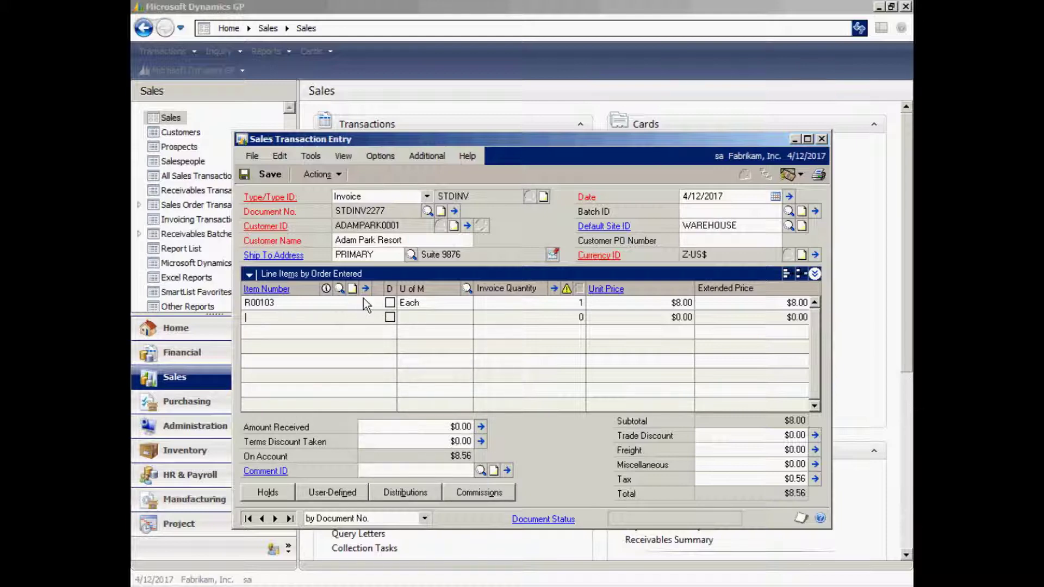
left_click(292, 304)
double_click(292, 304)
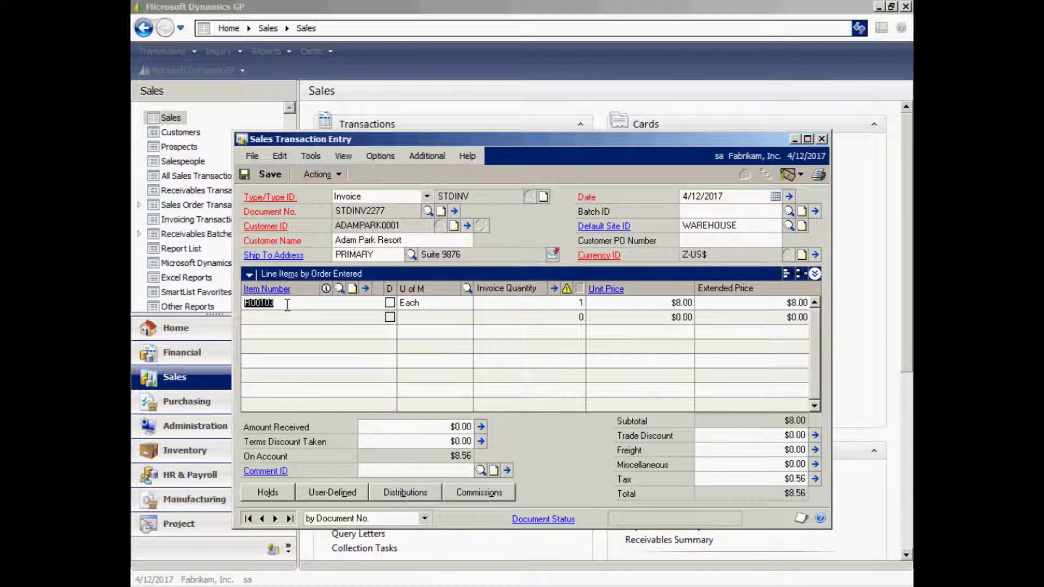
left_click(366, 292)
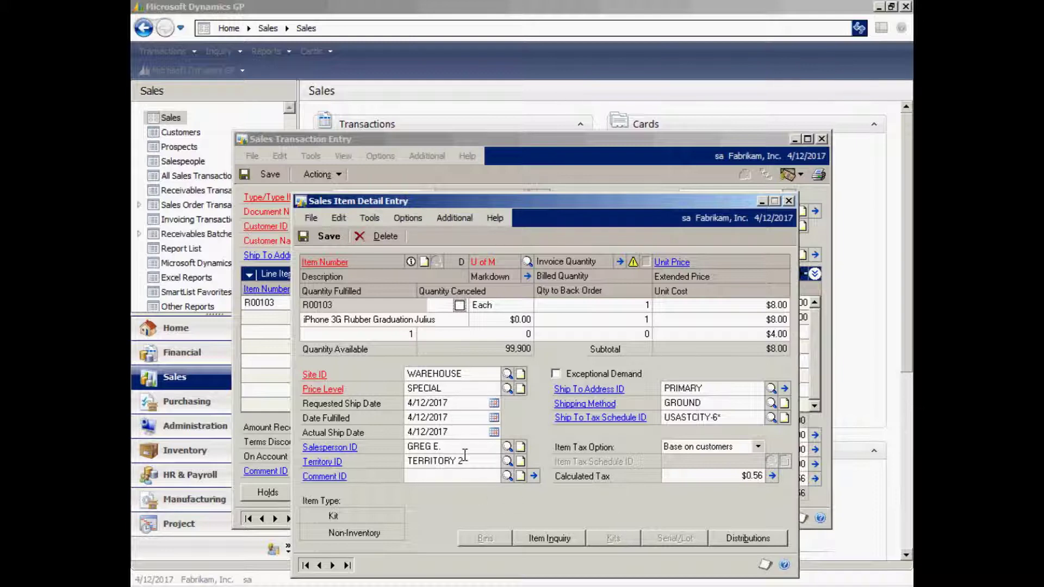
key("ctrl+s")
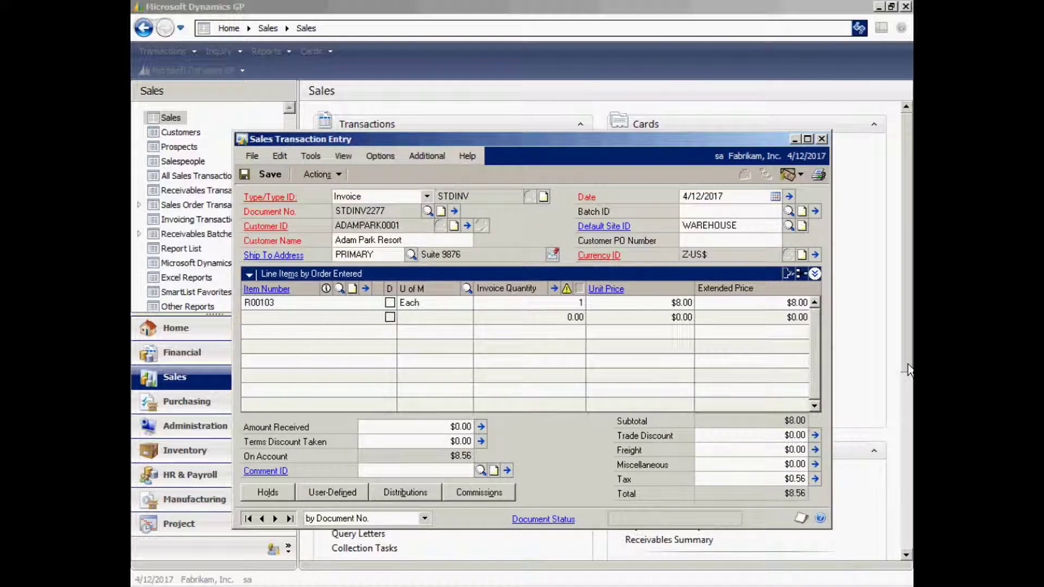
left_click(320, 494)
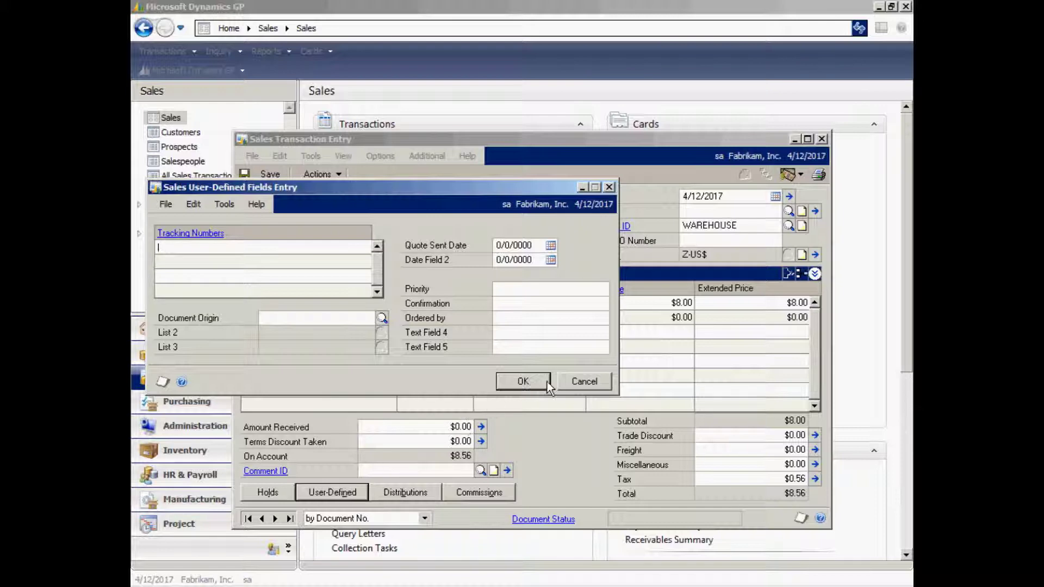
left_click(579, 383)
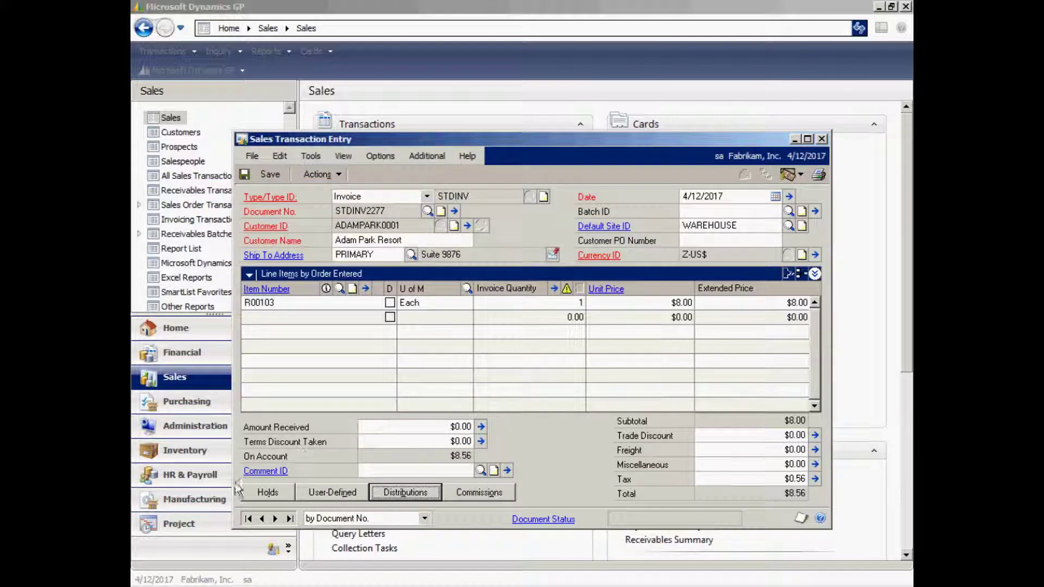
left_click(267, 492)
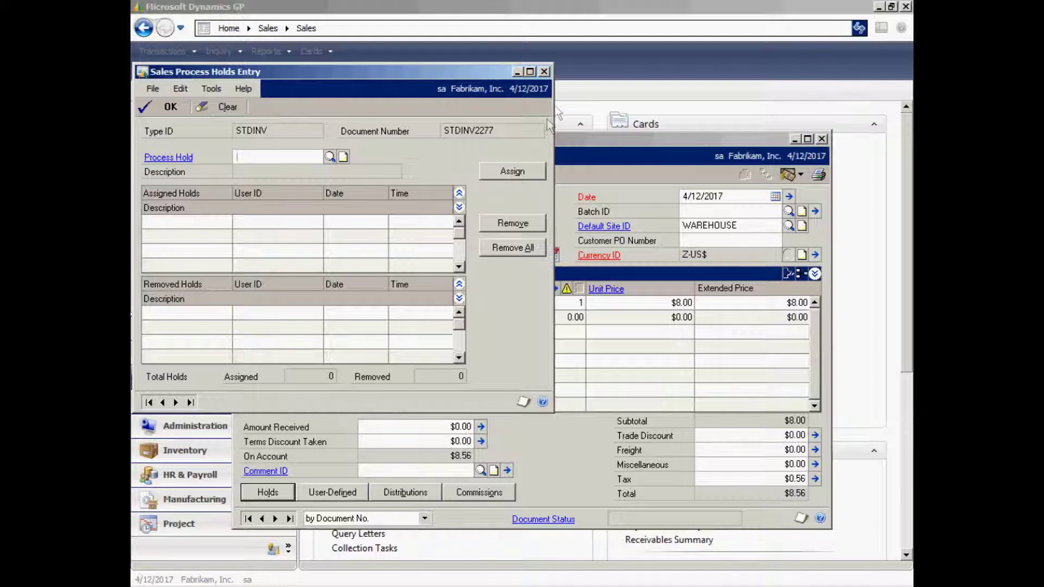
left_click(545, 72)
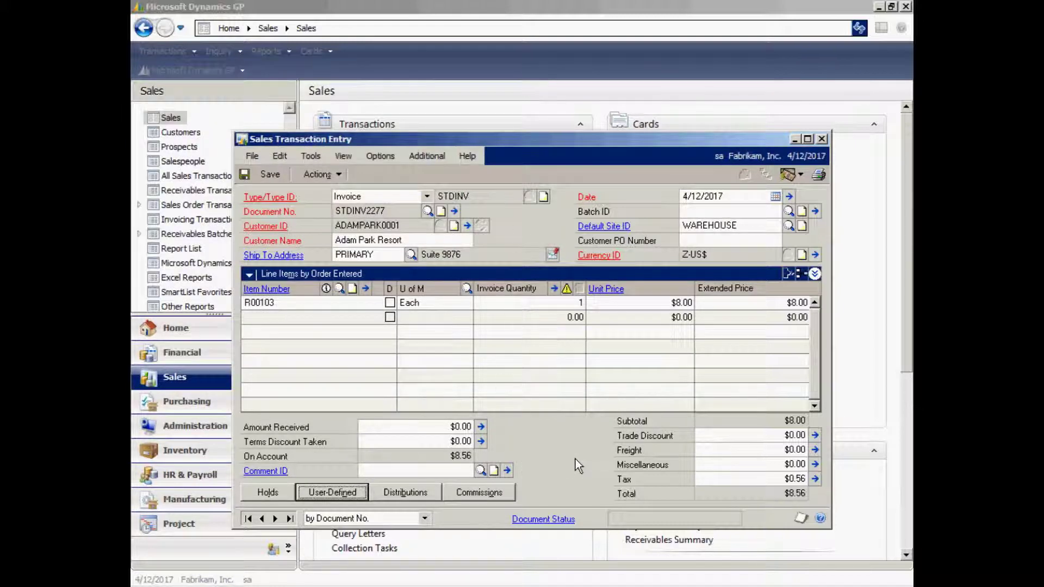
left_click(409, 494)
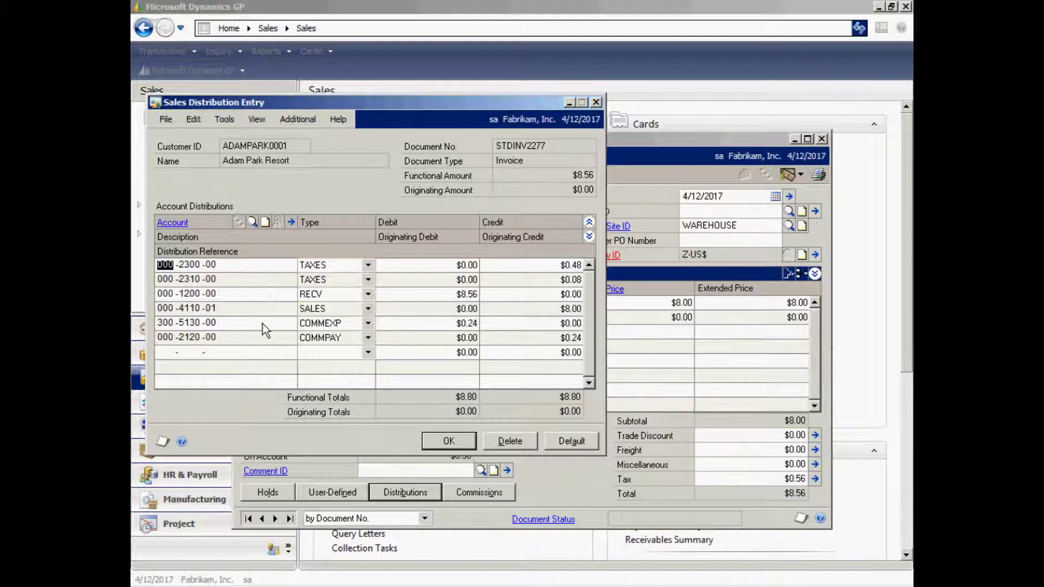
left_click(595, 105)
left_click(479, 492)
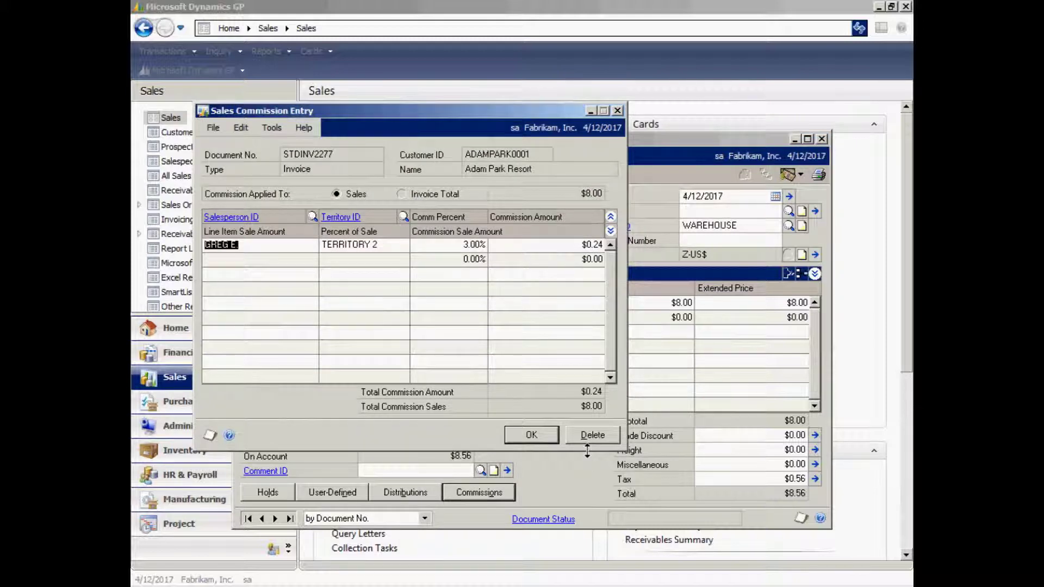
left_click(530, 435)
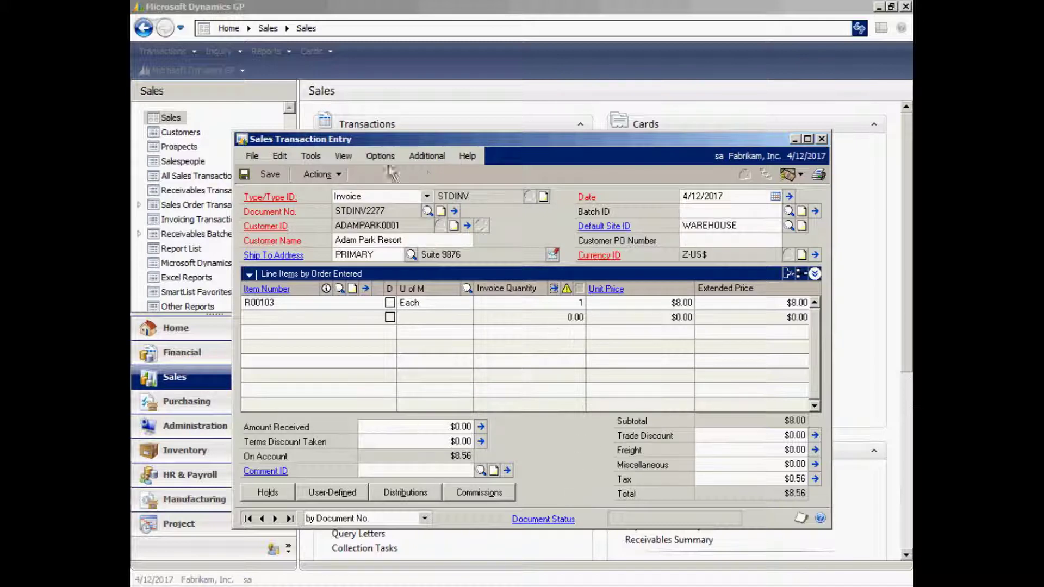
Post invoice STDINV2277 and close the emptied Sales Transaction Entry window.
left_click(325, 178)
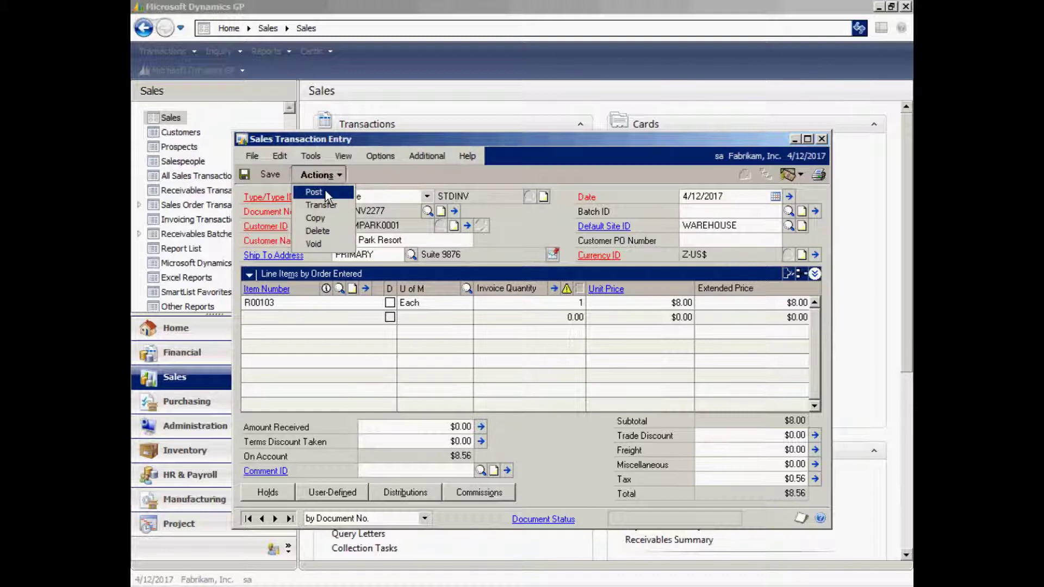
left_click(325, 191)
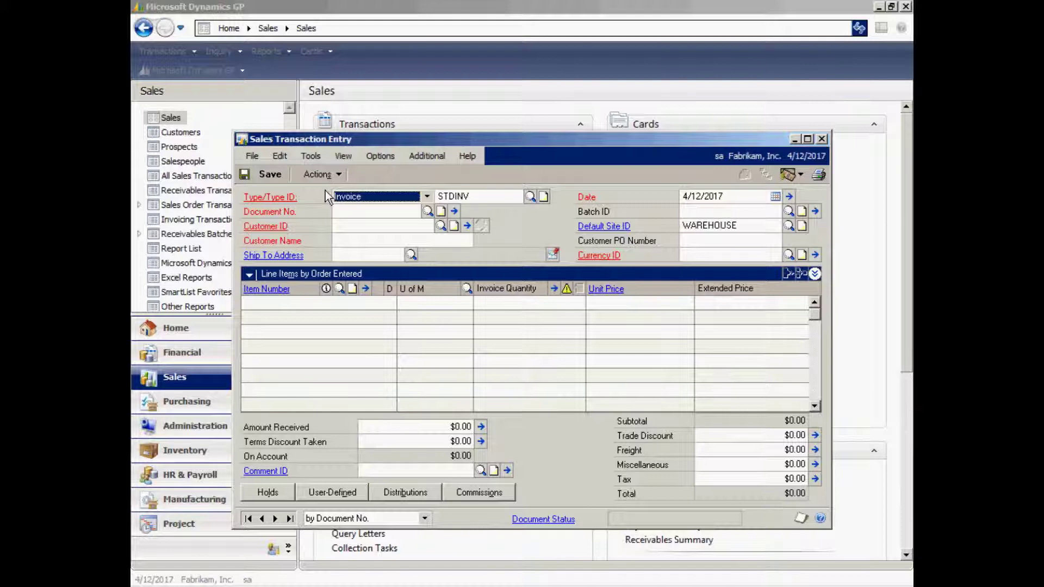
left_click(821, 139)
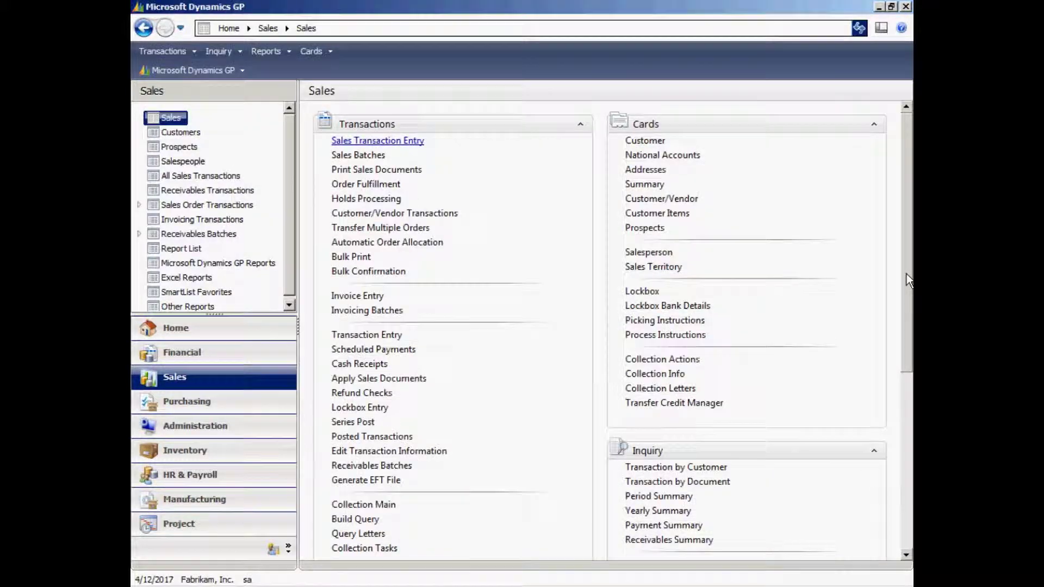